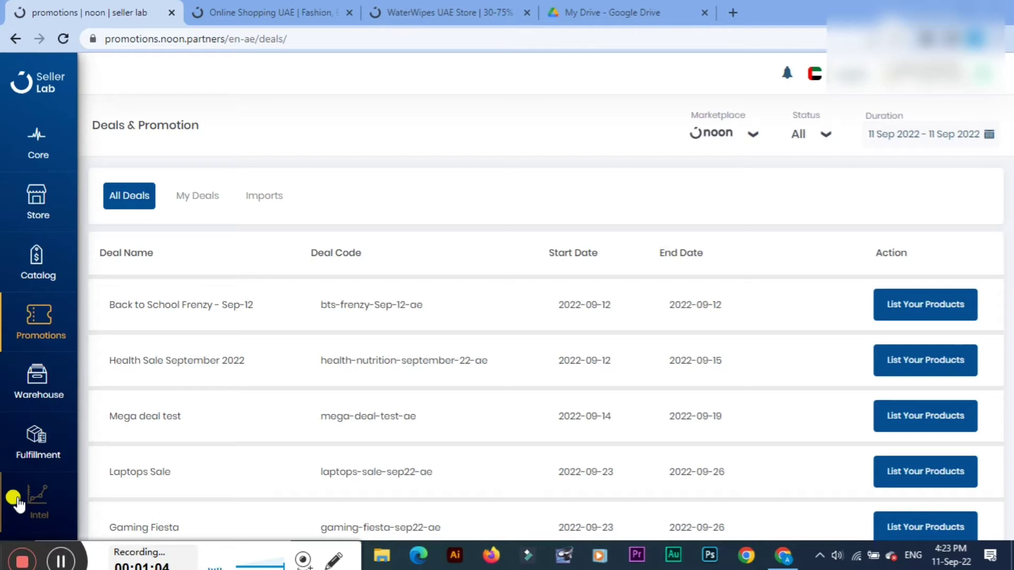
Step: Look through the noon.com homepage deals, and examine the full brand filter list in the WaterWipes store
key("ctrl+Tab")
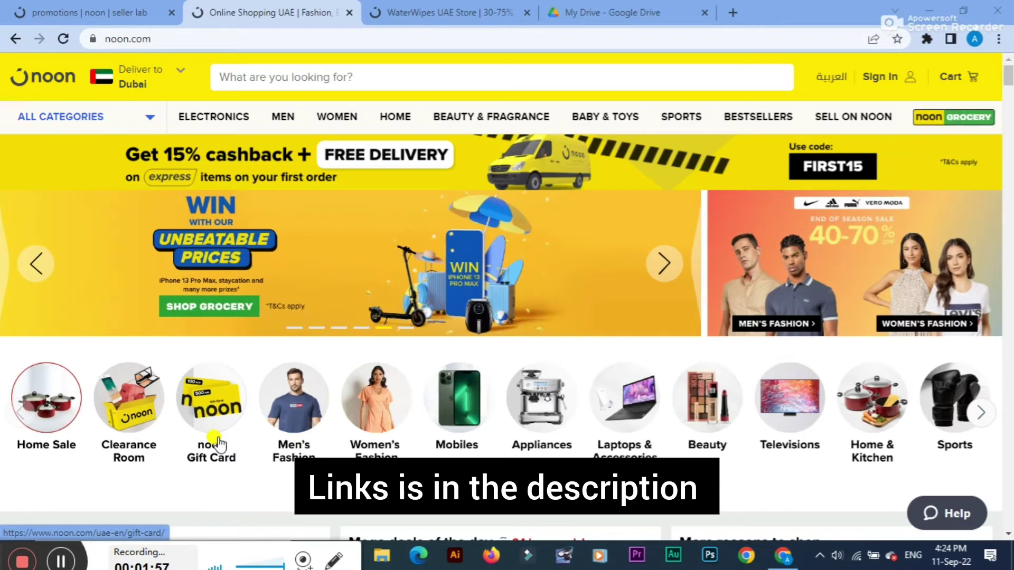
scroll(219, 422, "down", 5)
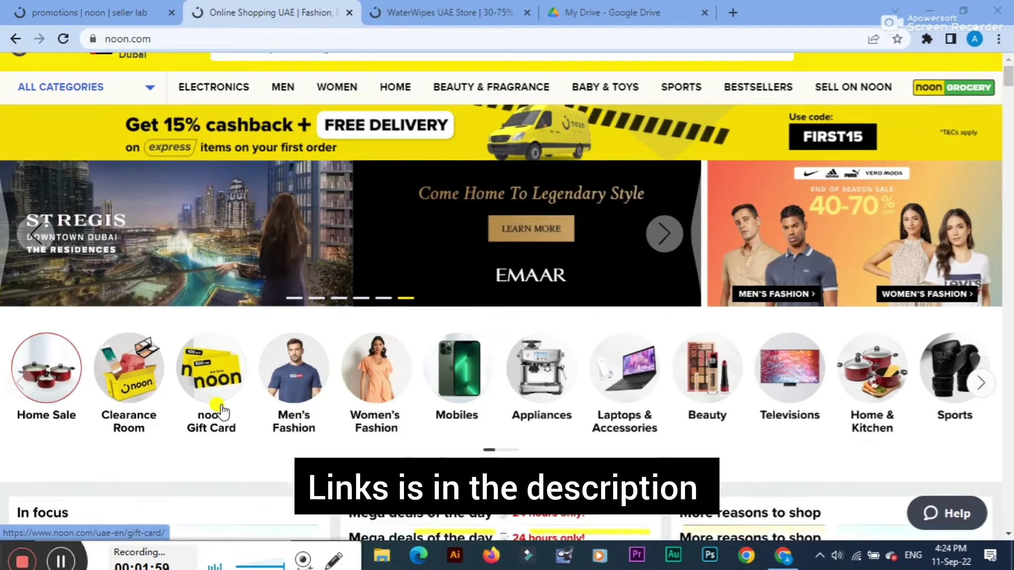
scroll(274, 359, "down", 4)
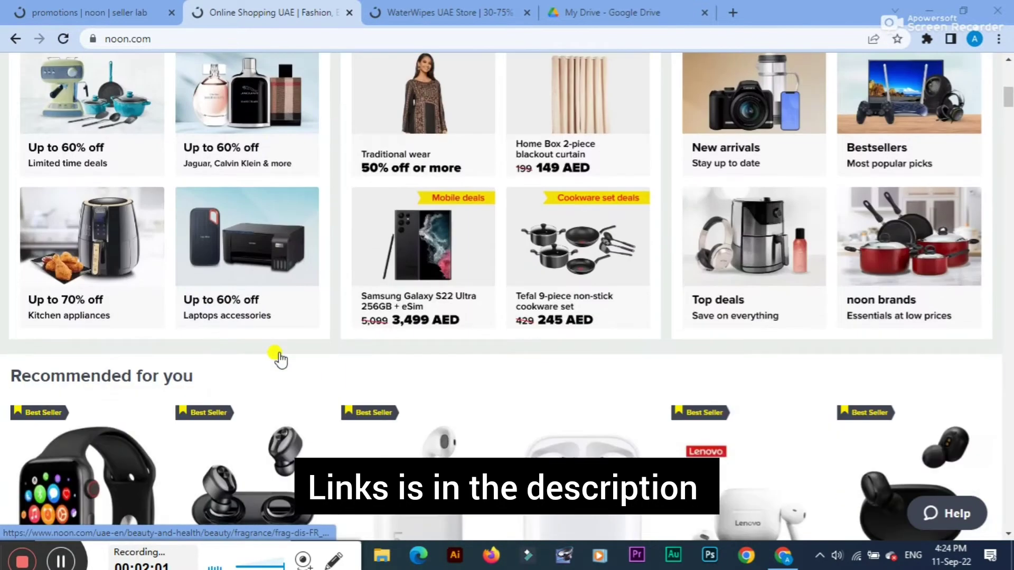
scroll(279, 359, "down", 5)
scroll(277, 354, "down", 8)
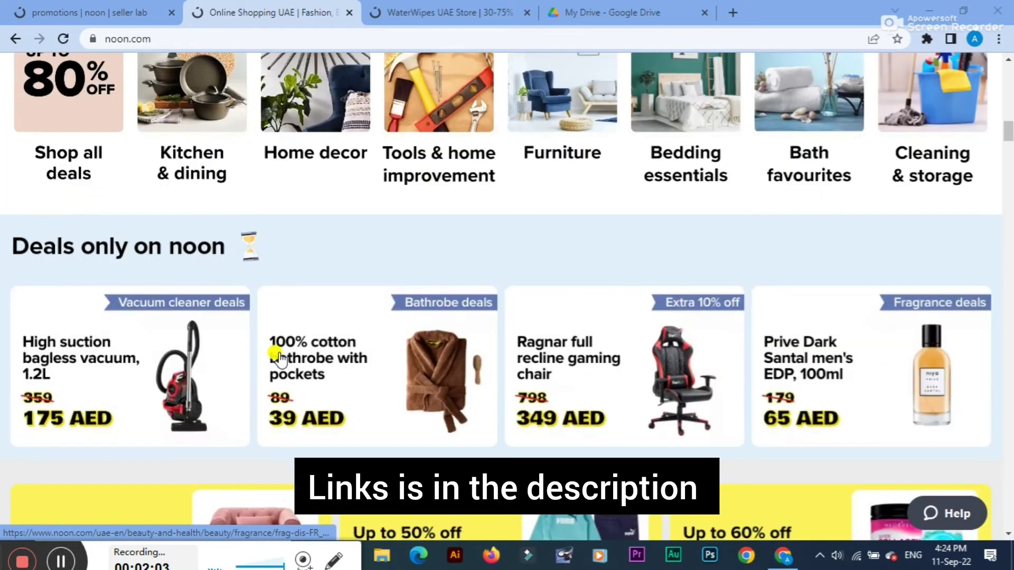
scroll(335, 176, "down", 4)
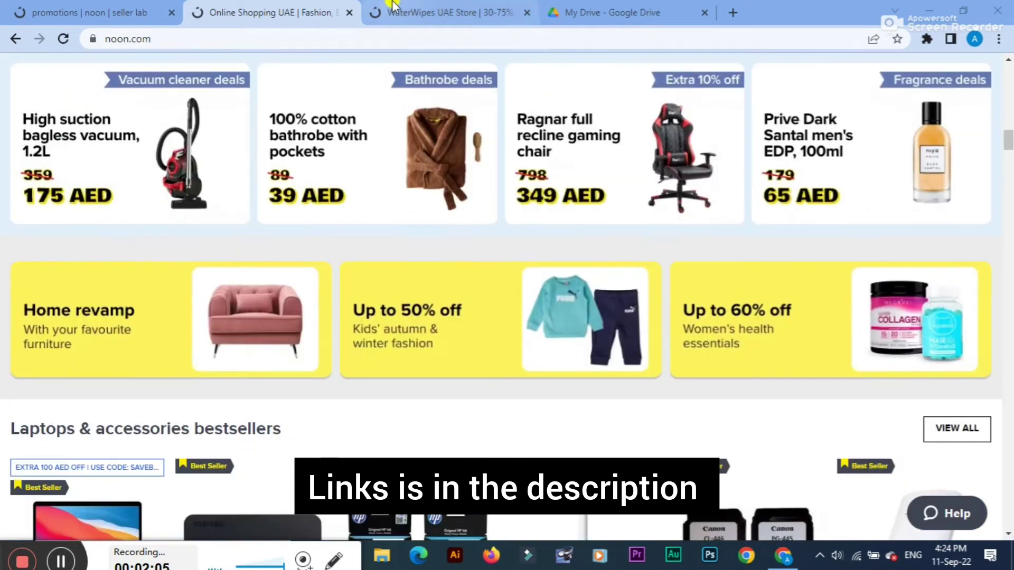
left_click(386, 12)
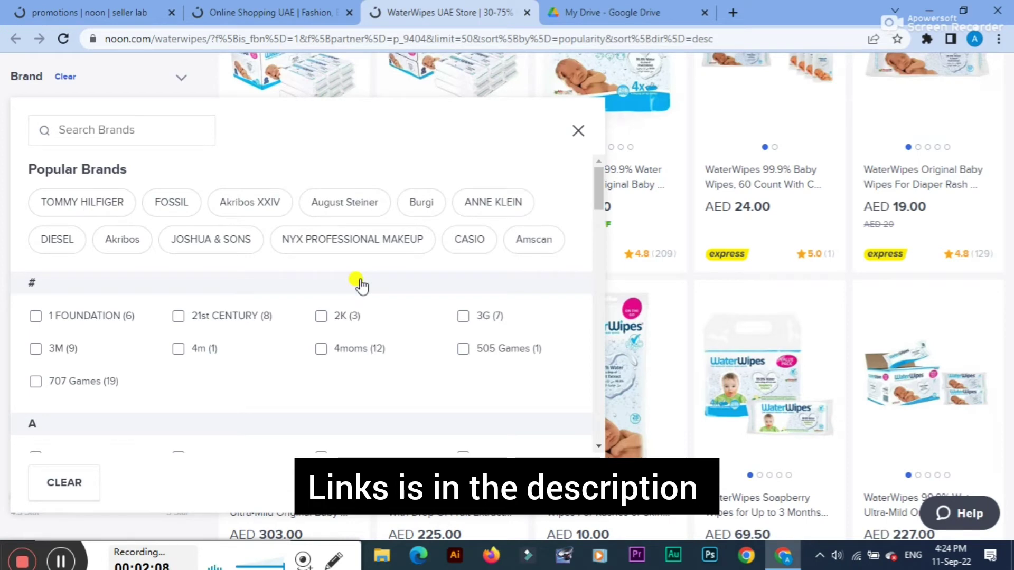
scroll(364, 286, "down", 4)
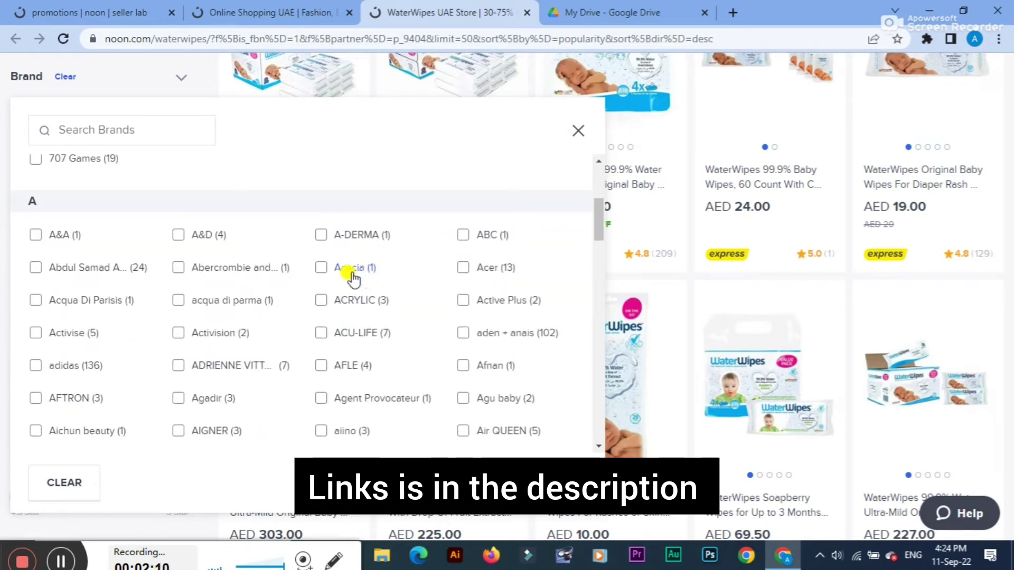
scroll(51, 258, "down", 1)
scroll(52, 262, "down", 3)
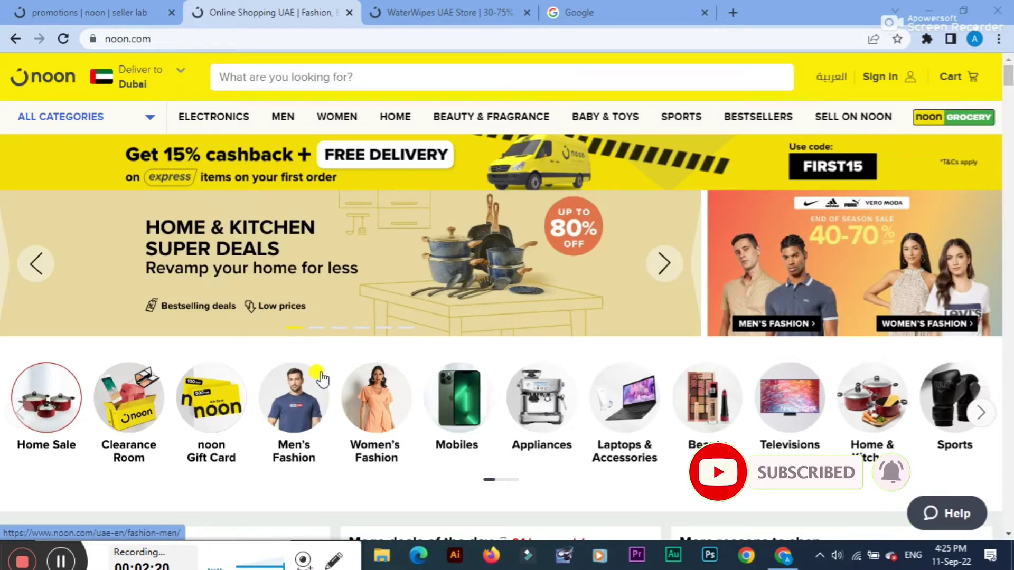
Step: Browse the noon.com homepage from its categories to the recommended products, and review the WaterWipes store listings
scroll(321, 378, "down", 7)
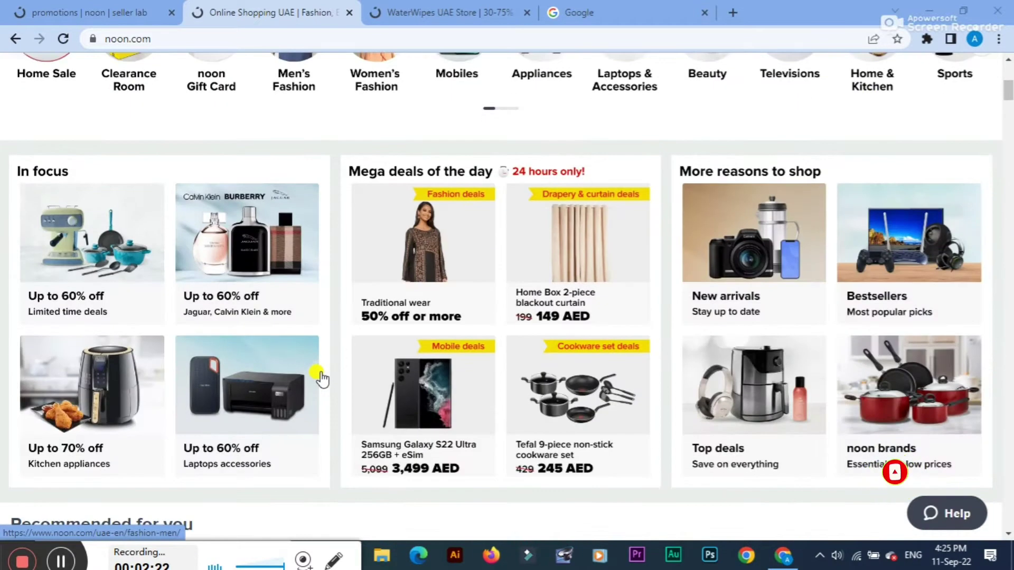
scroll(321, 378, "down", 7)
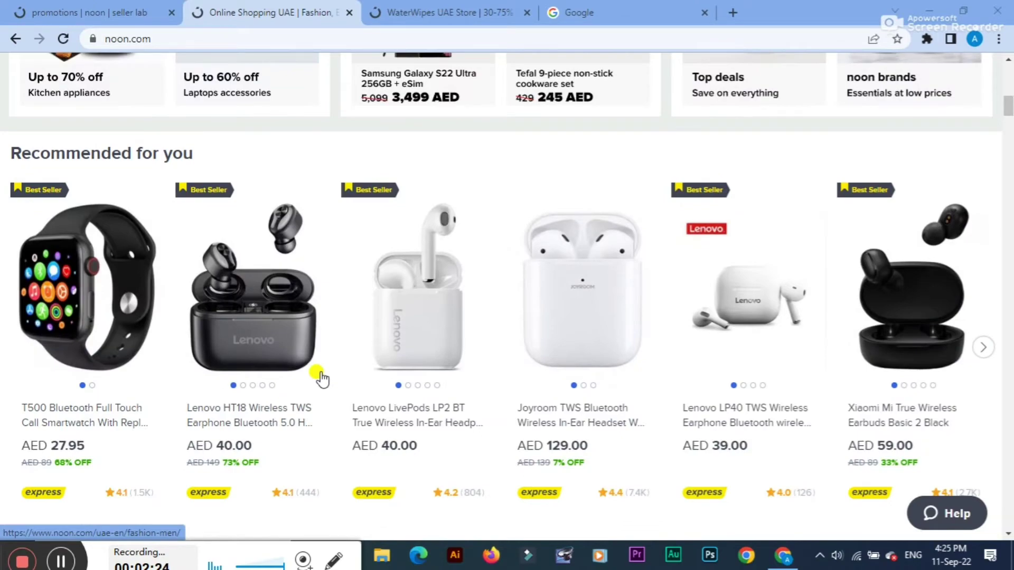
scroll(320, 378, "down", 10)
left_click(438, 11)
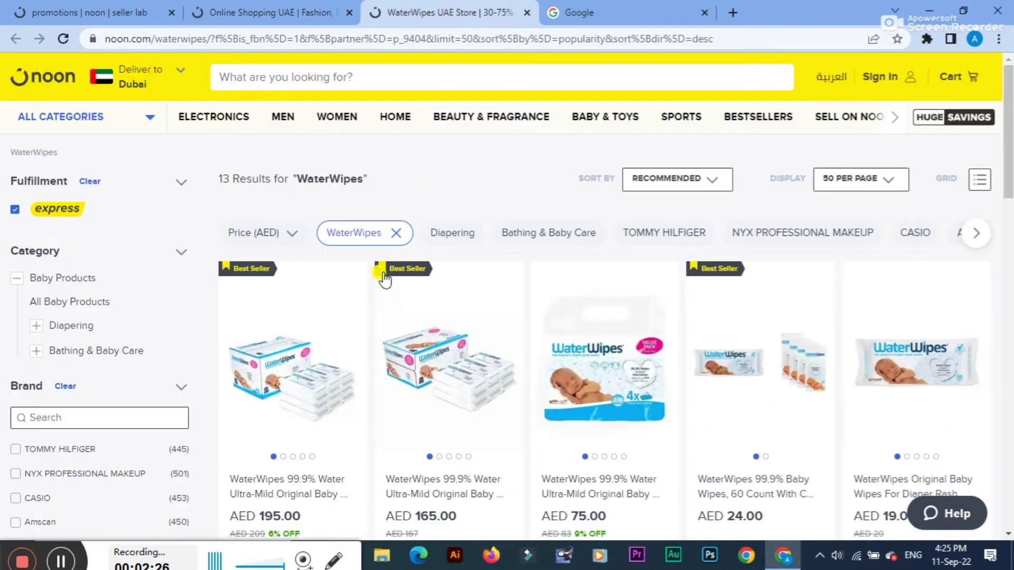
scroll(384, 280, "down", 5)
scroll(260, 353, "down", 6)
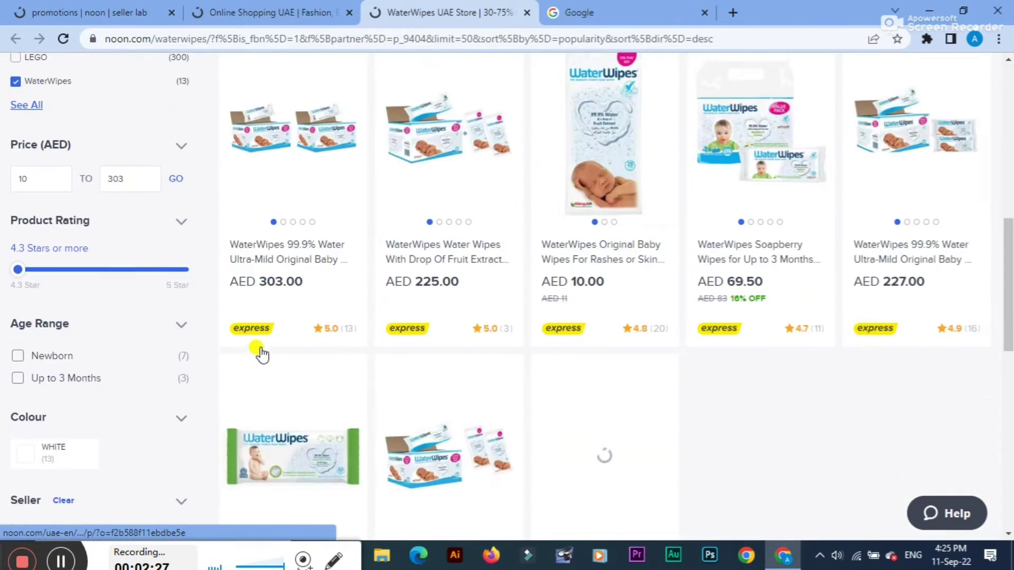
scroll(260, 353, "up", 5)
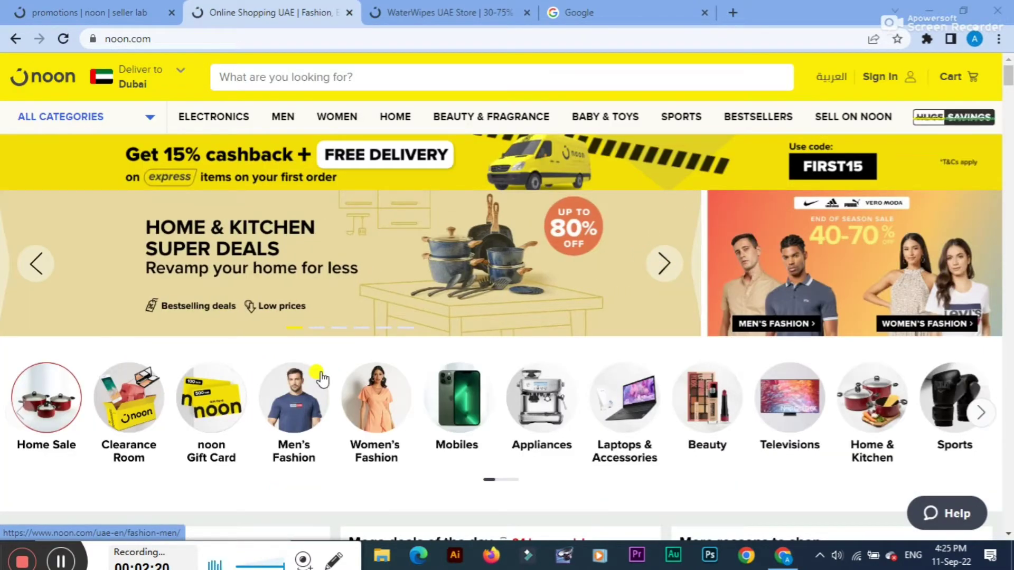
Step: Review the noon.com homepage deals again, and examine the WaterWipes store's products and its brand filter
scroll(321, 378, "down", 10)
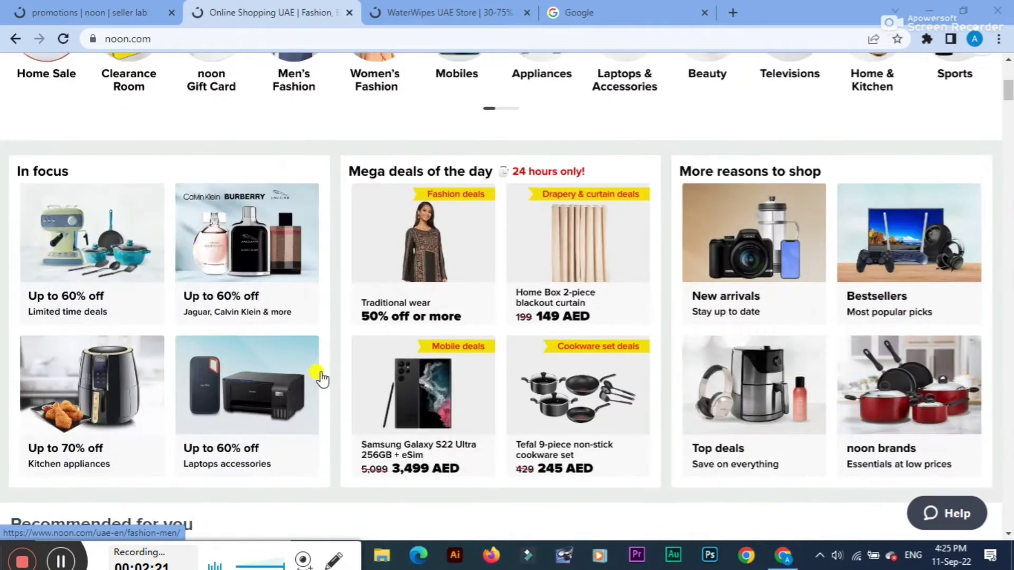
scroll(320, 378, "down", 3)
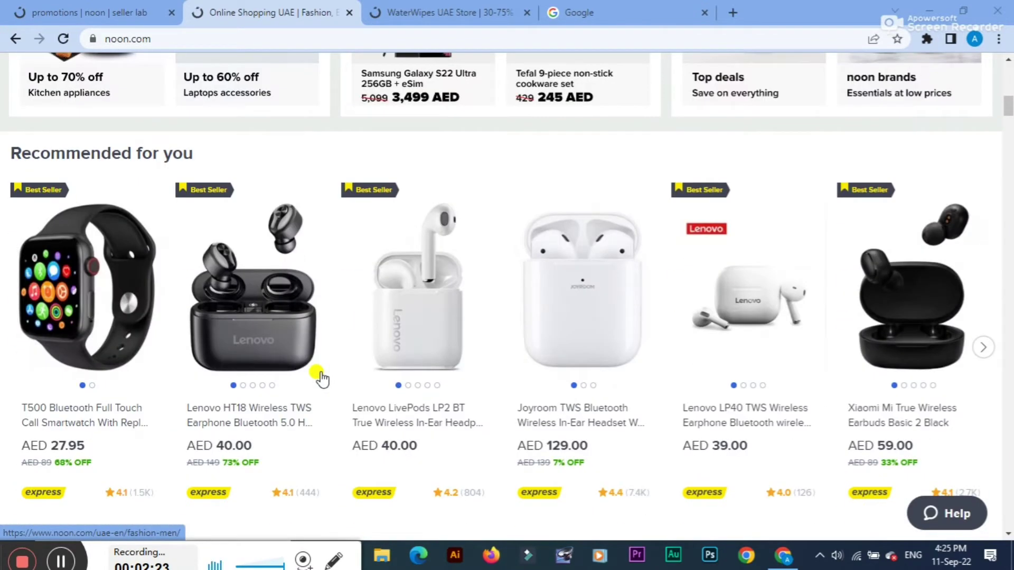
scroll(321, 378, "down", 8)
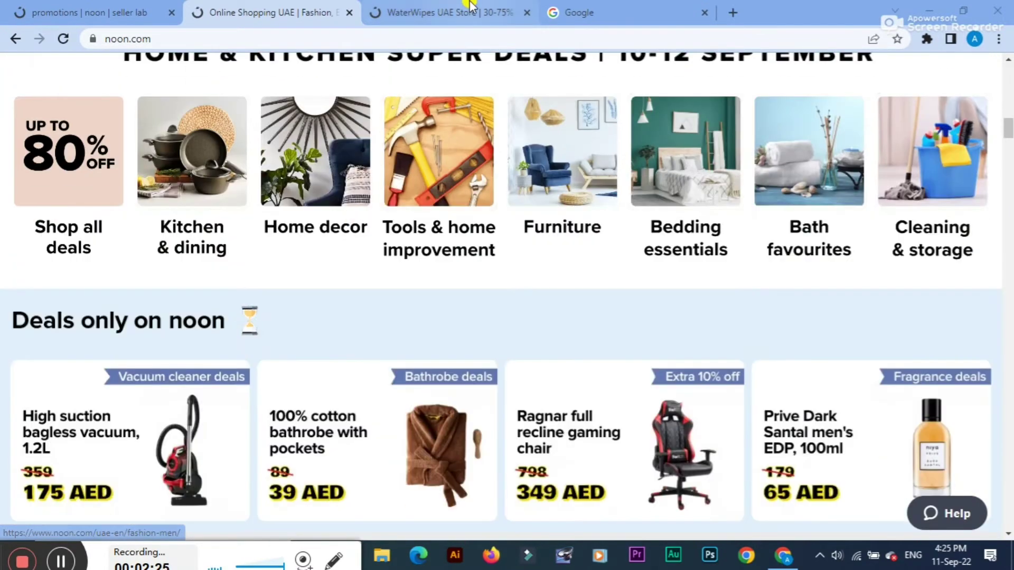
left_click(464, 12)
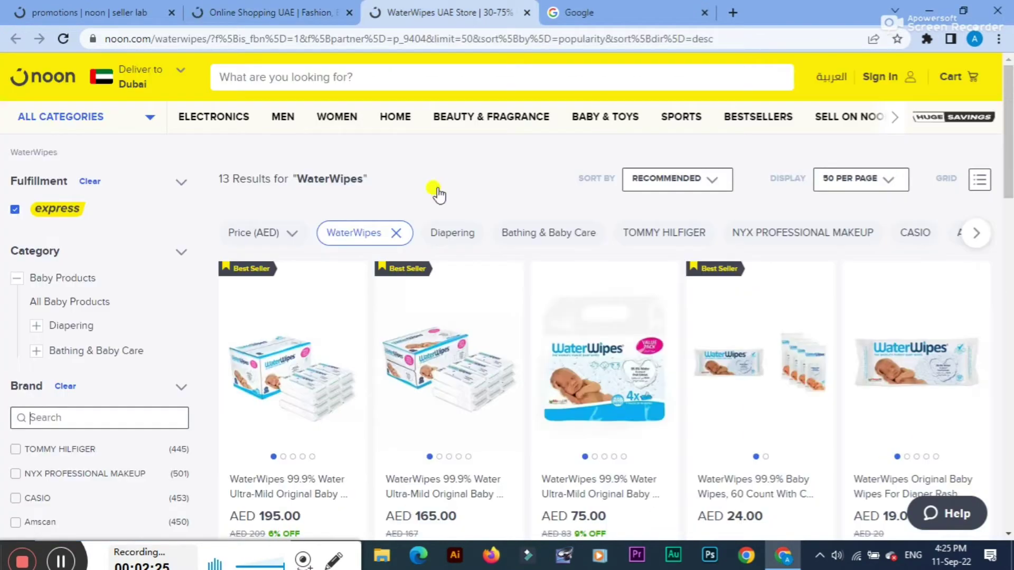
scroll(369, 290, "down", 8)
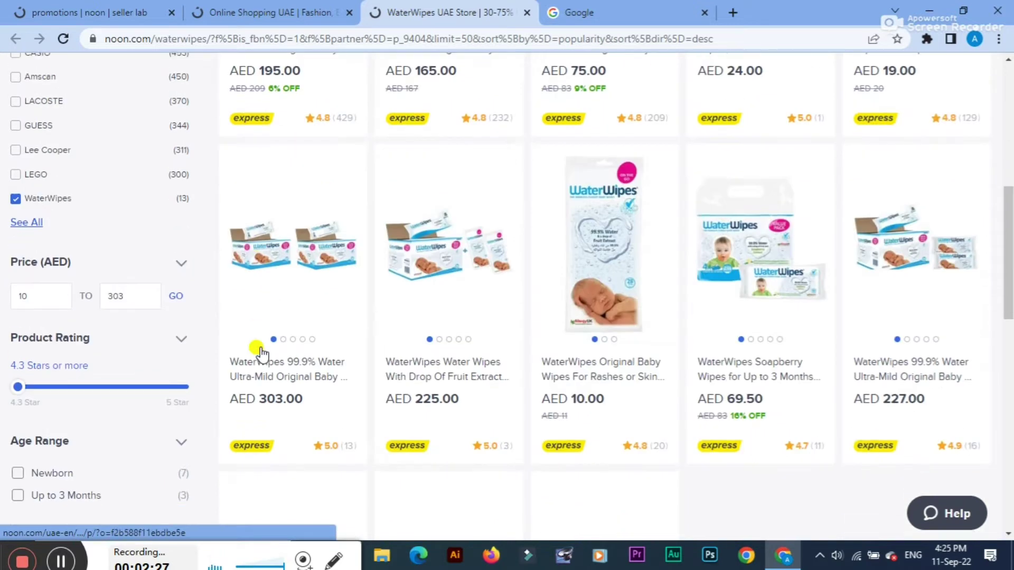
scroll(260, 353, "down", 3)
scroll(260, 355, "up", 5)
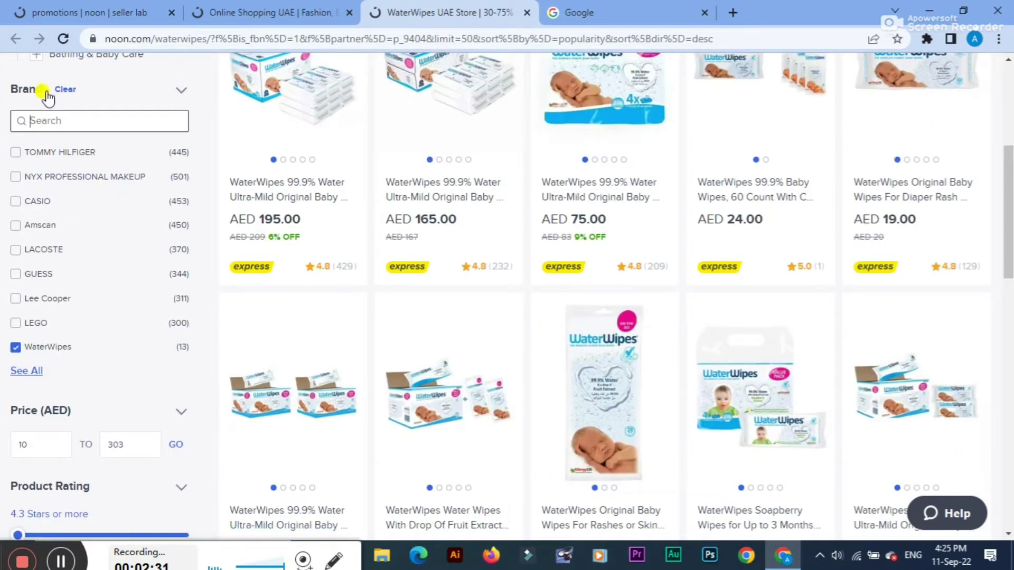
Step: Expand the WaterWipes store's full brand list, look through the brands starting with A, and close the list
left_click(27, 372)
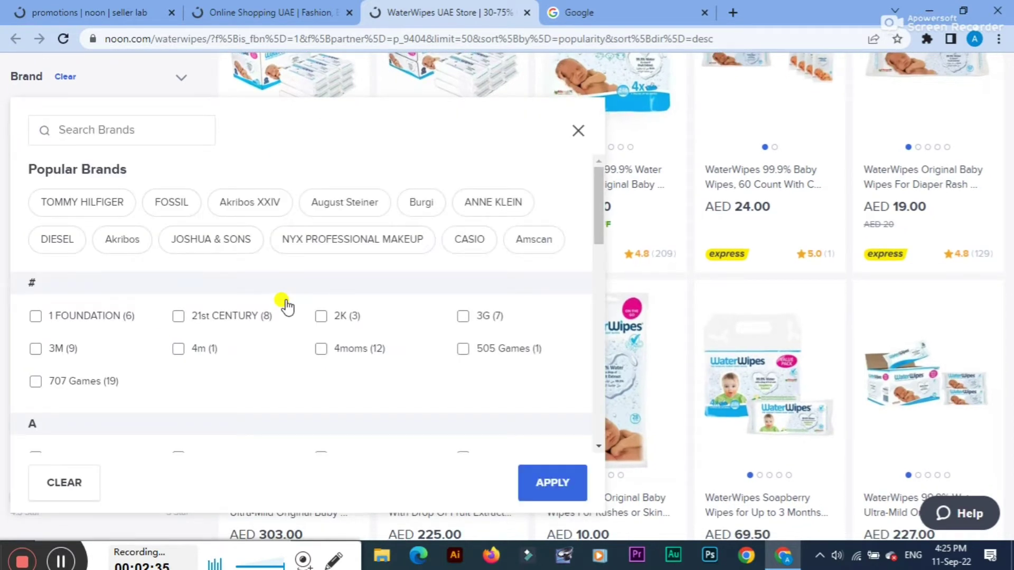
scroll(285, 305, "down", 12)
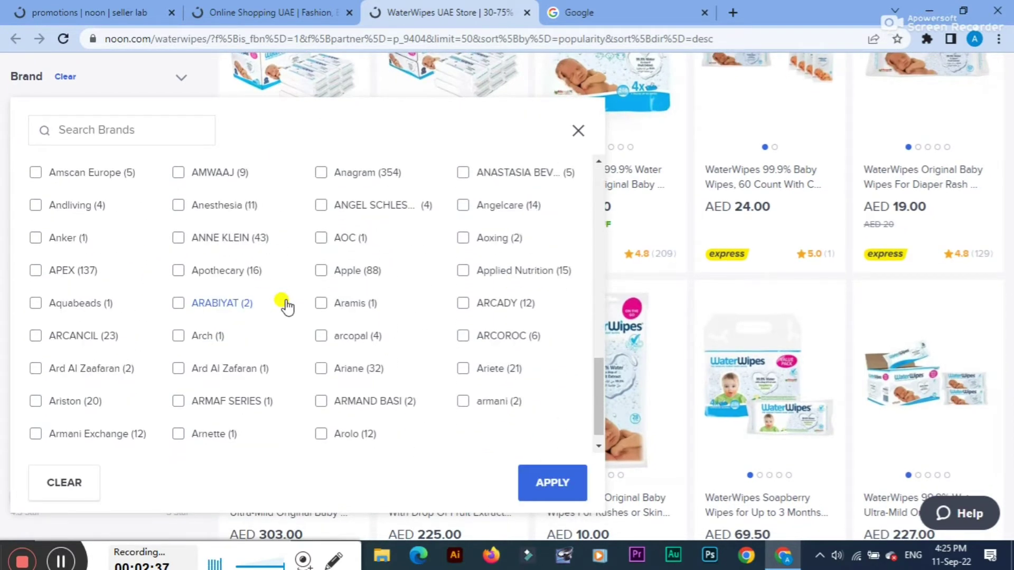
scroll(286, 305, "down", 1)
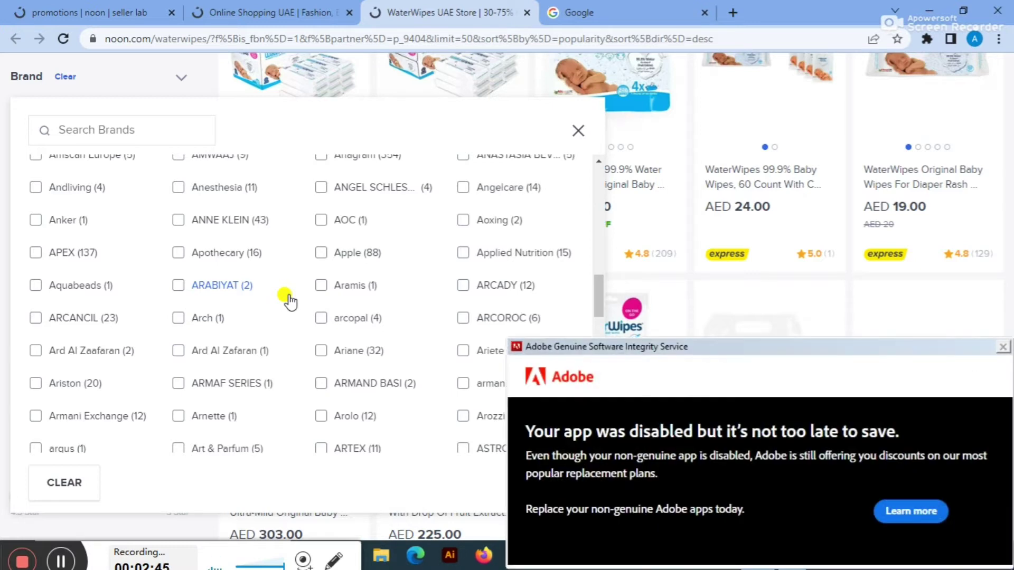
left_click_drag(729, 345, 409, 567)
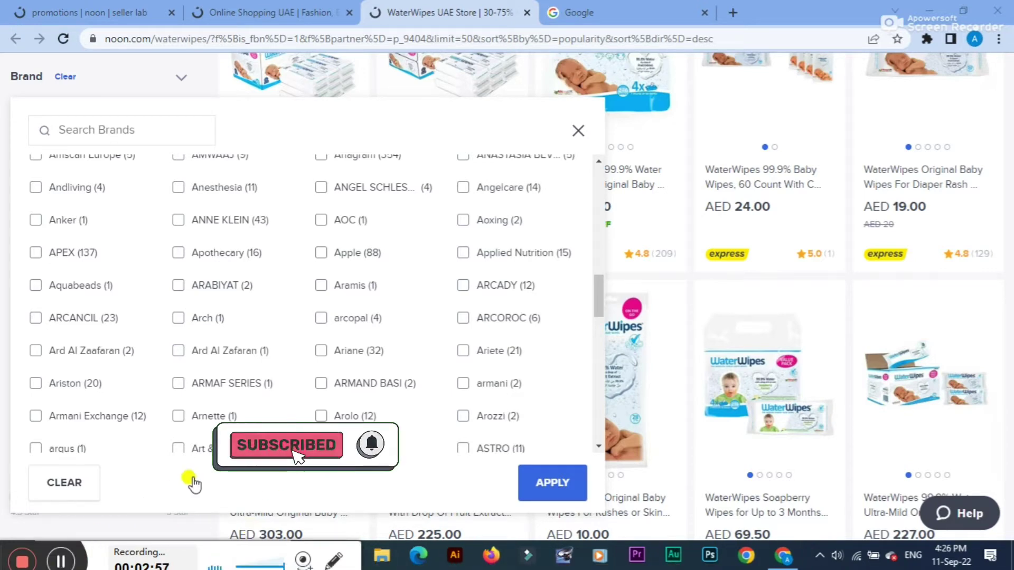
left_click(576, 132)
scroll(559, 299, "down", 5)
scroll(460, 335, "up", 3)
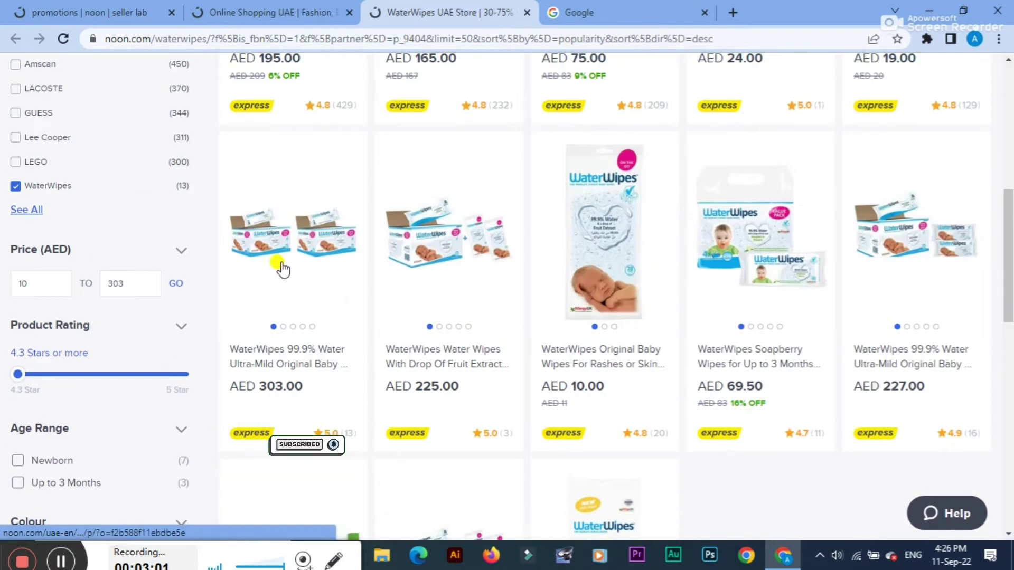
Step: Switch to the noon Seller Lab and open the catalog's Brand Management page
left_click(140, 7)
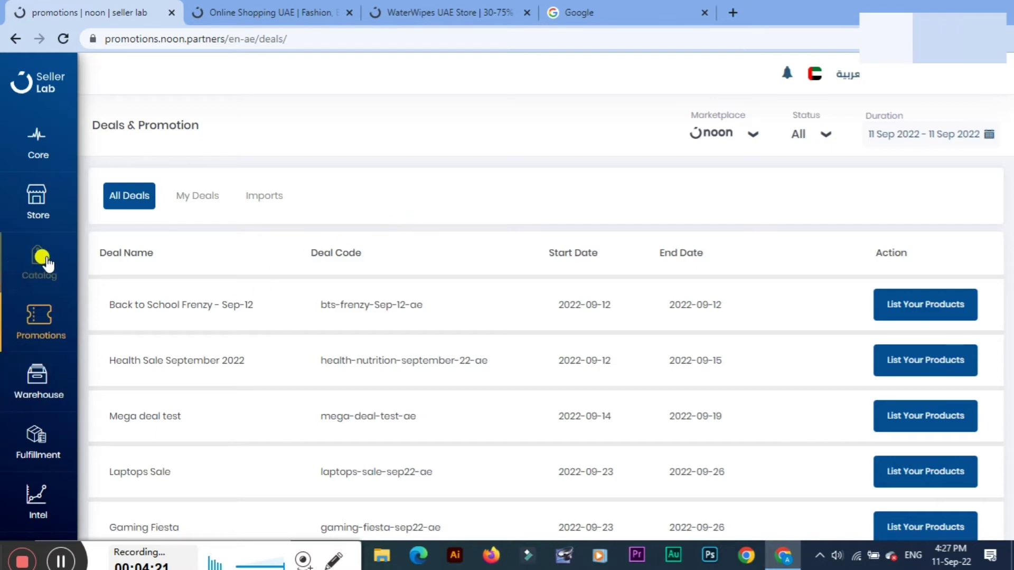
left_click(42, 260)
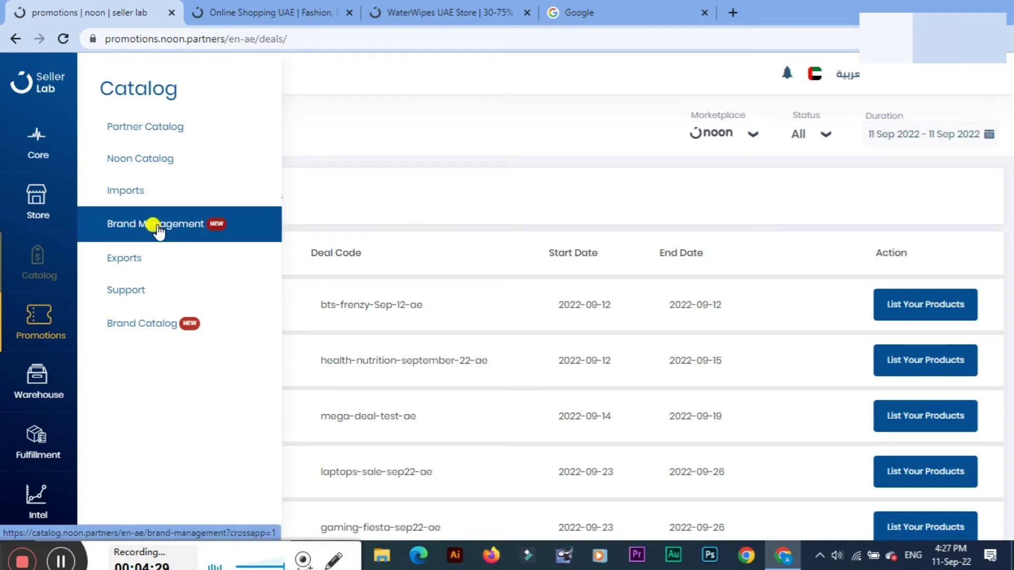
left_click(157, 227)
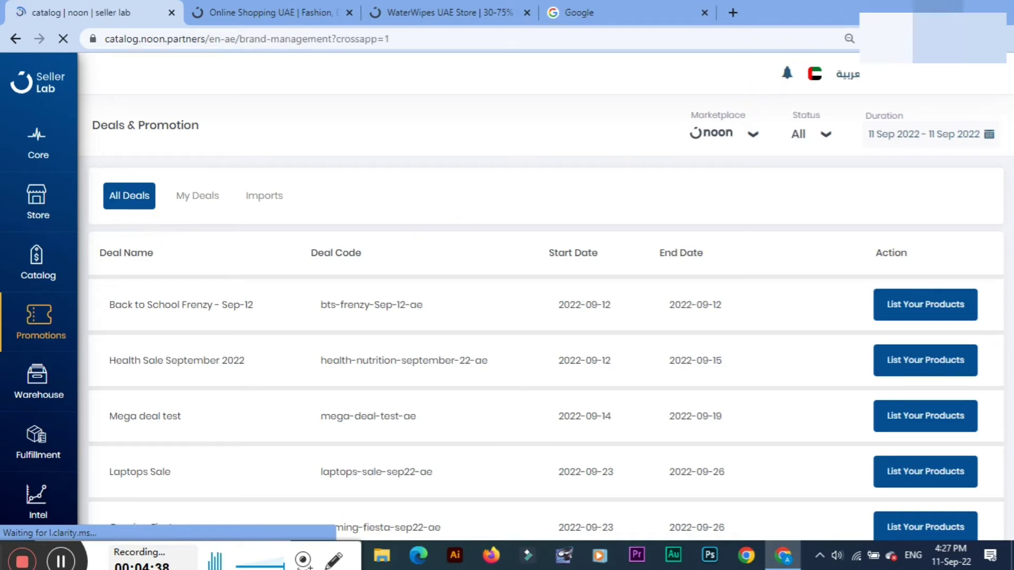
Step: Switch to the desktop, view the logo image from the White Tiger Brand folder, and close the image
left_click(937, 7)
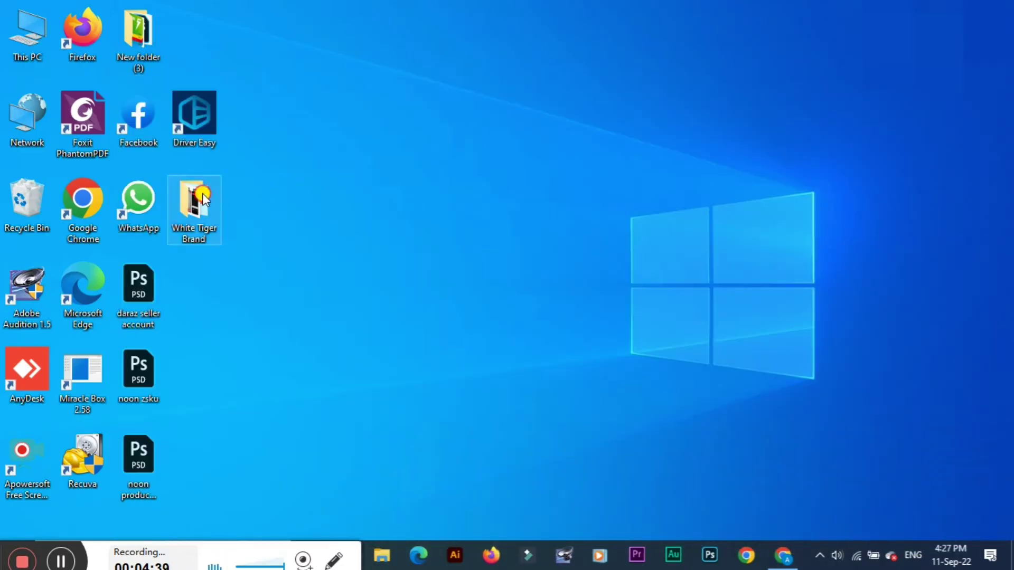
double_click(195, 203)
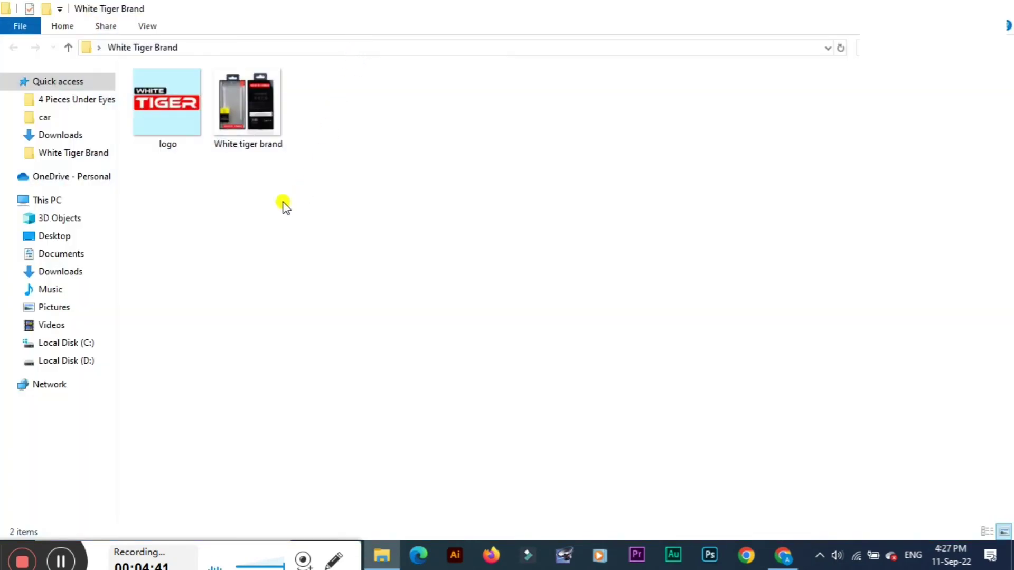
double_click(167, 122)
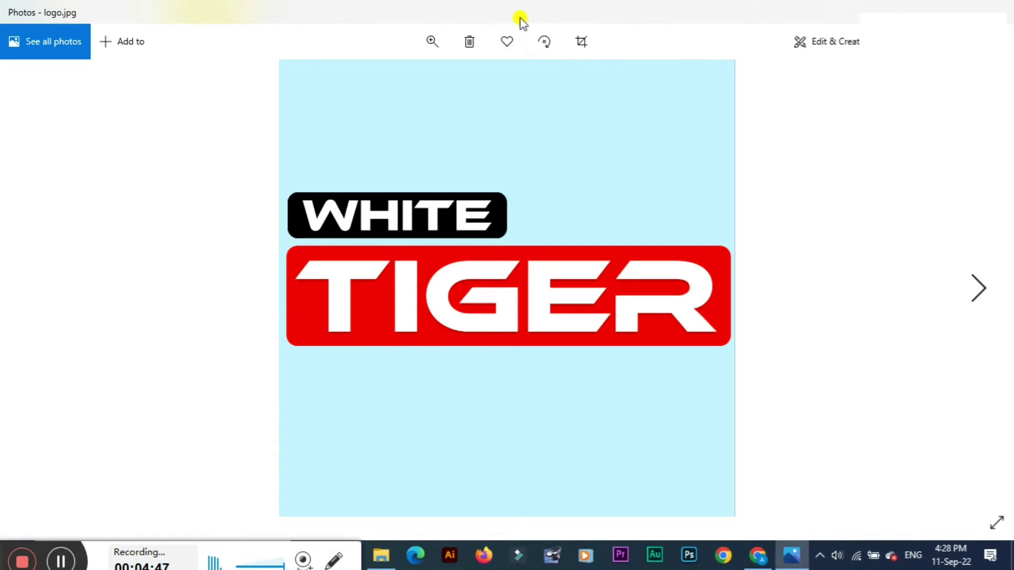
double_click(518, 21)
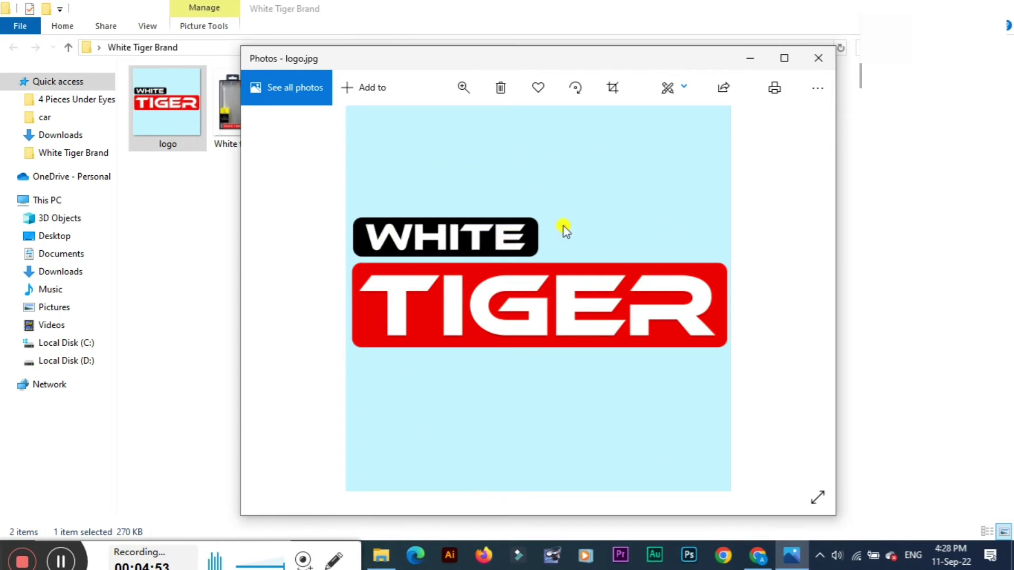
left_click(817, 58)
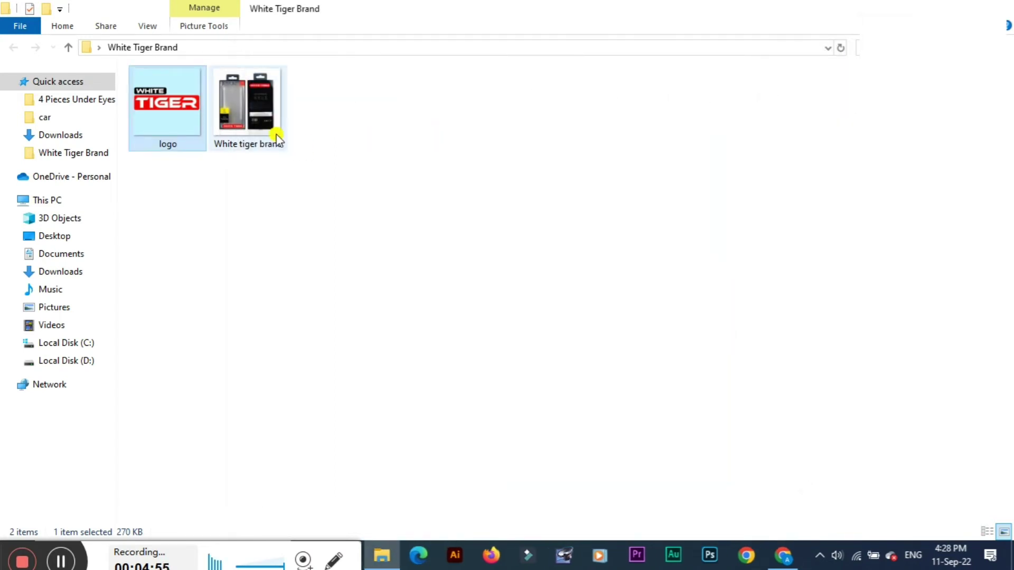
Step: View the "White tiger brand" packaging image in a maximized window, and close it
left_click(276, 134)
double_click(275, 135)
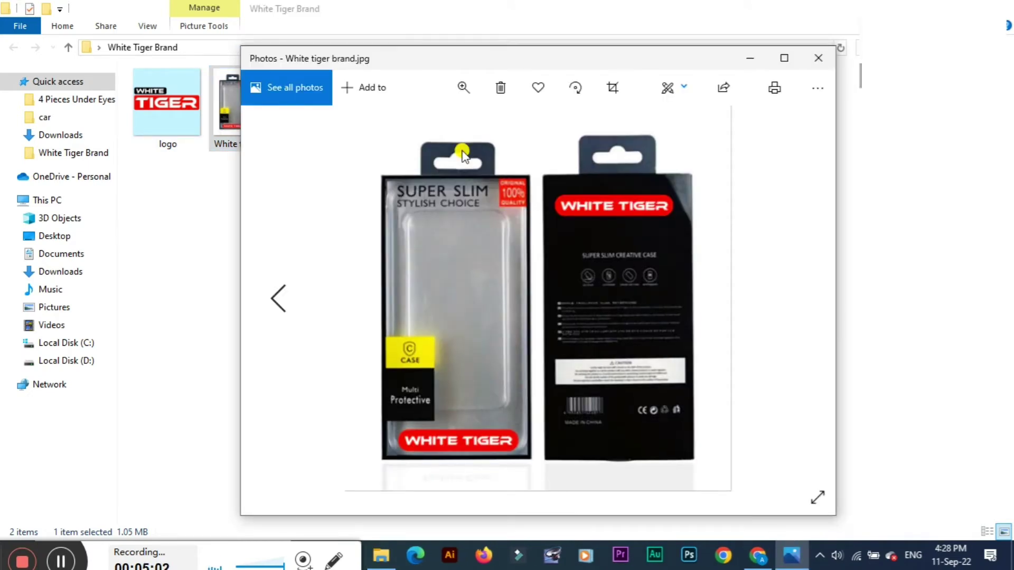
left_click(784, 58)
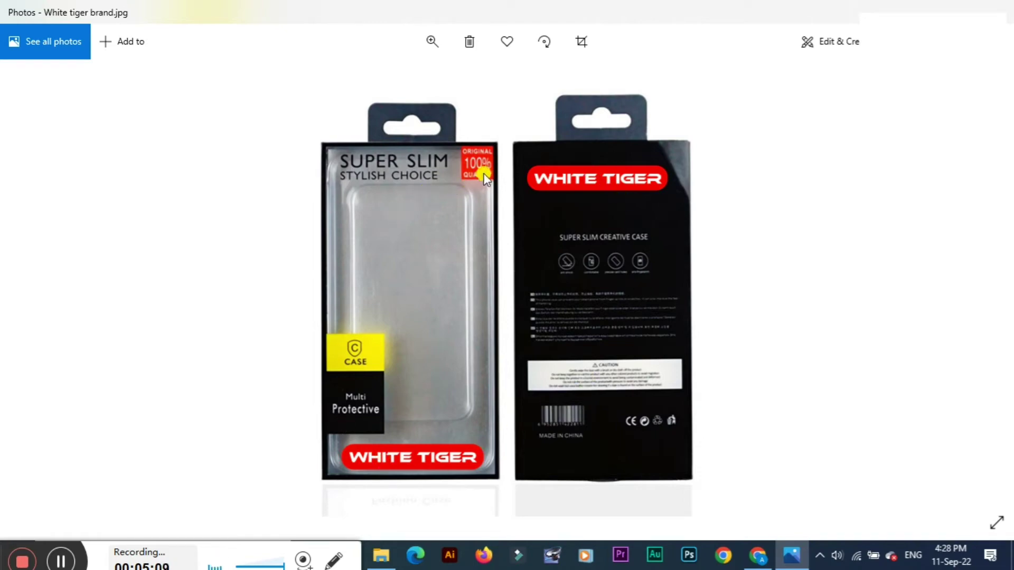
left_click(1000, 11)
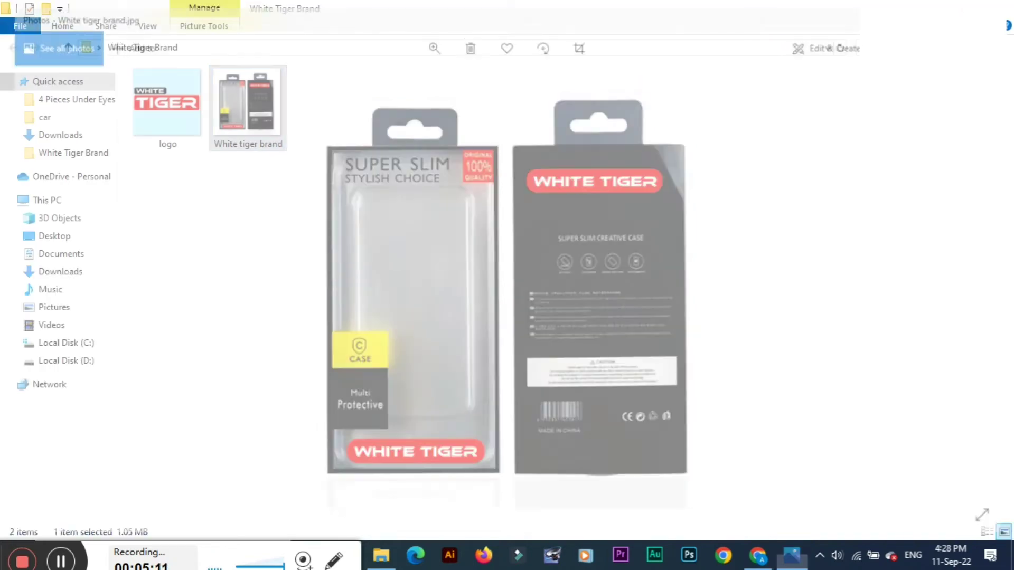
Step: Switch back to the noon Seller Lab's Brand Management page and open the form for creating a new brand
left_click(196, 138)
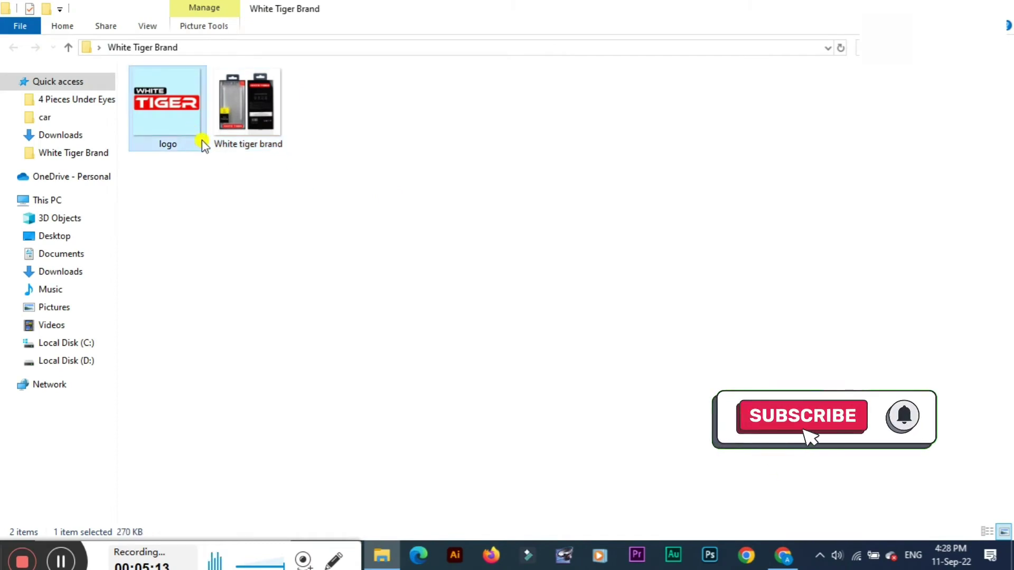
left_click(242, 113)
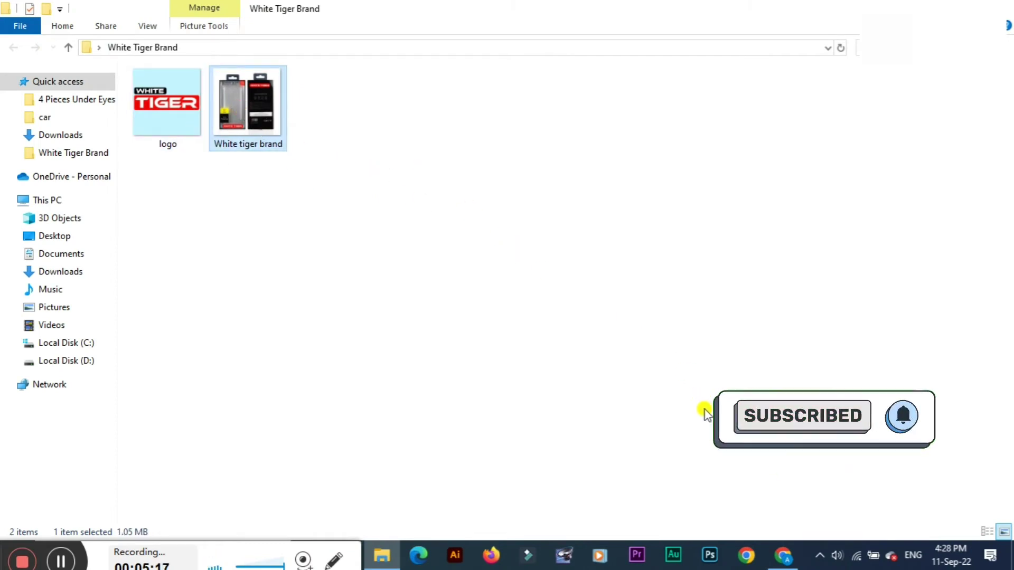
left_click(776, 559)
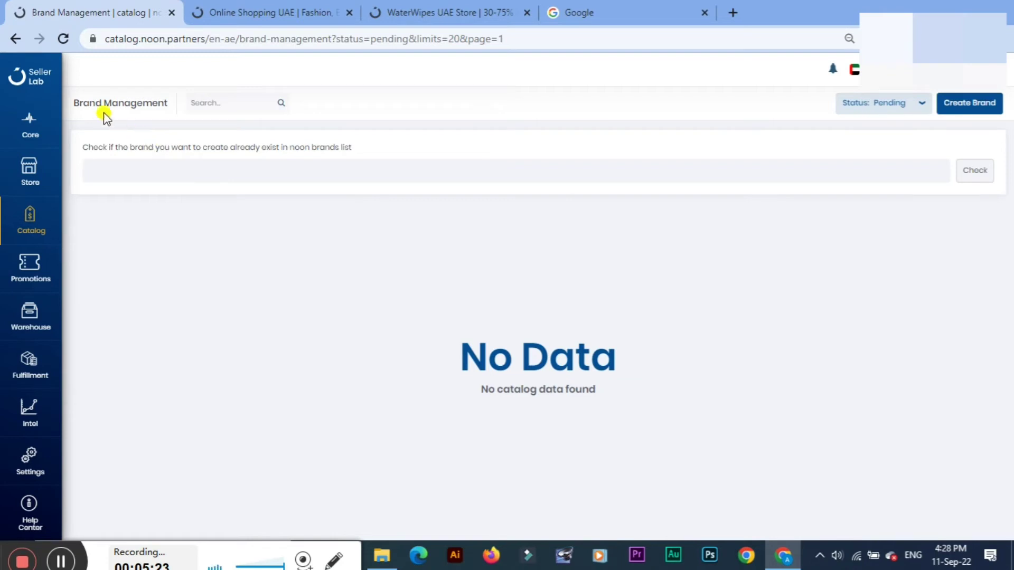
left_click_drag(79, 103, 189, 104)
left_click(583, 106)
left_click(964, 109)
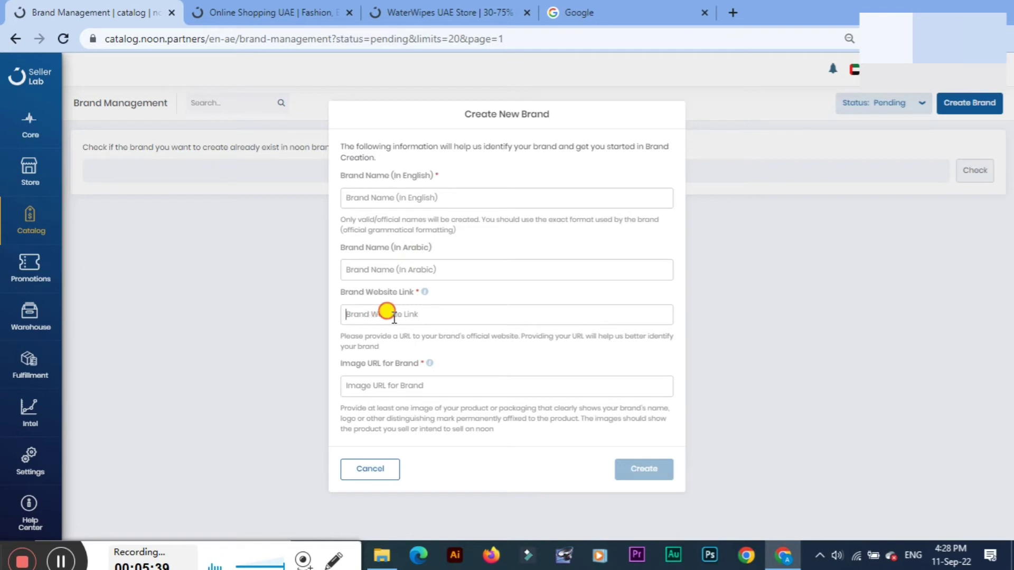
Step: Enter "White Tiger" as the English brand name in the Create New Brand form
left_click(422, 314)
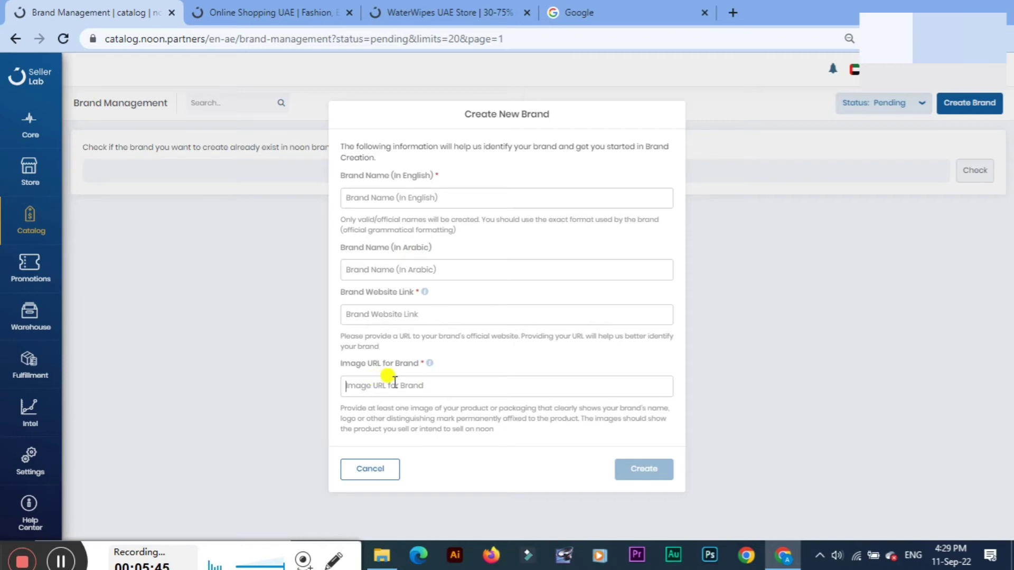
left_click(432, 198)
type("W")
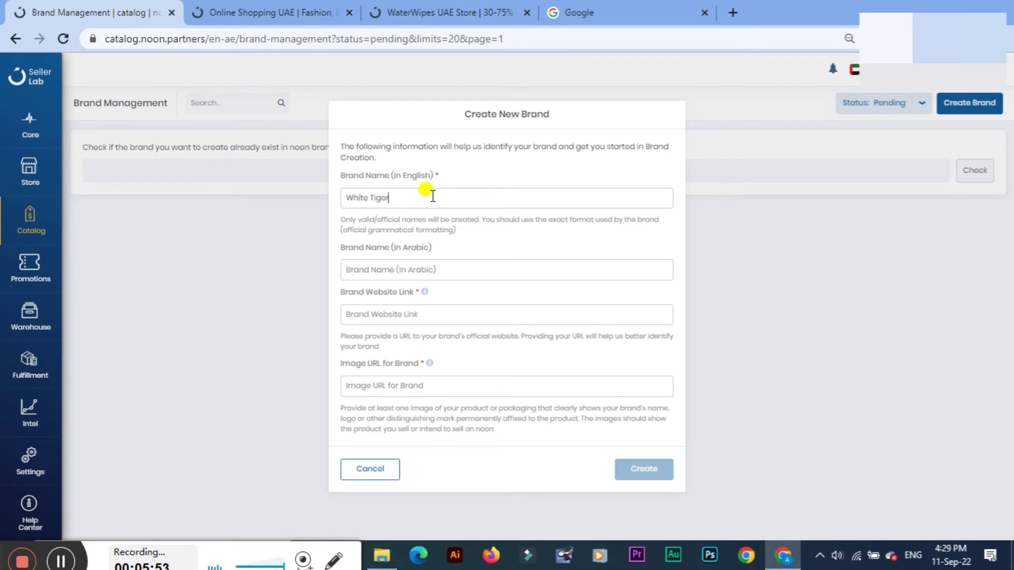
type("hite Tiger")
Step: Copy the English brand name and search Google for "google translate english to arabic"
left_click_drag(430, 198, 324, 209)
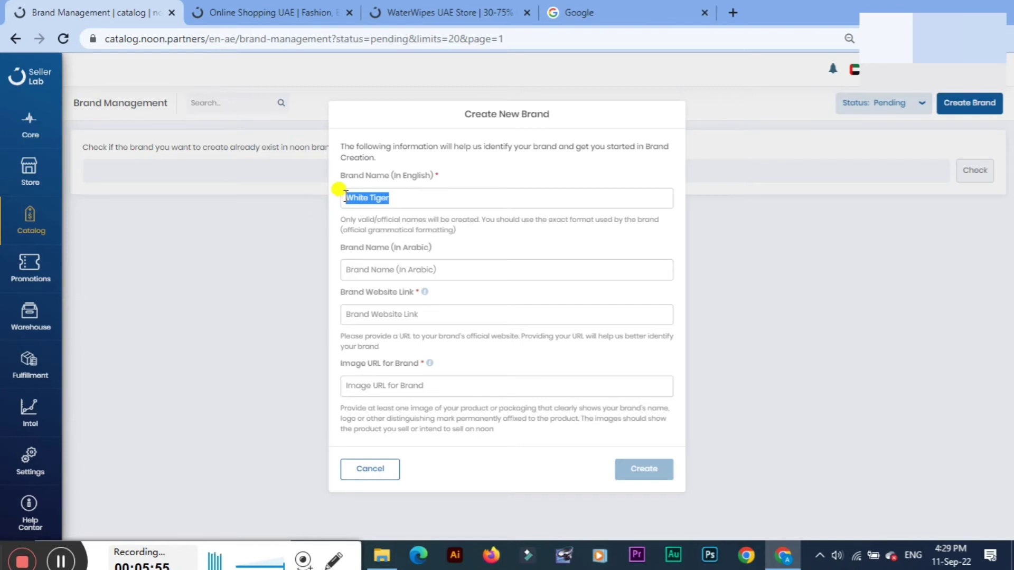
right_click(346, 198)
left_click(378, 237)
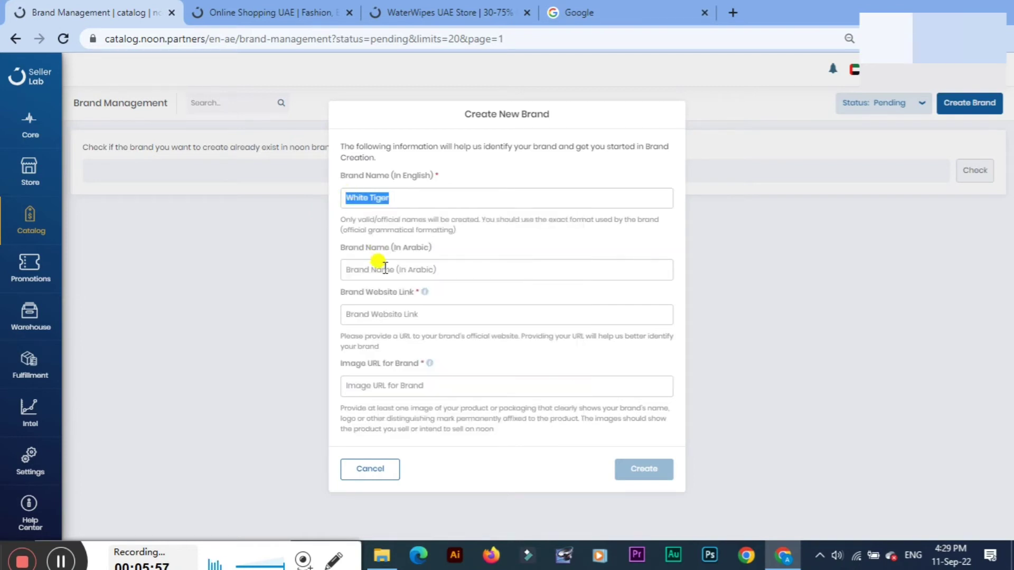
left_click(384, 269)
left_click(659, 3)
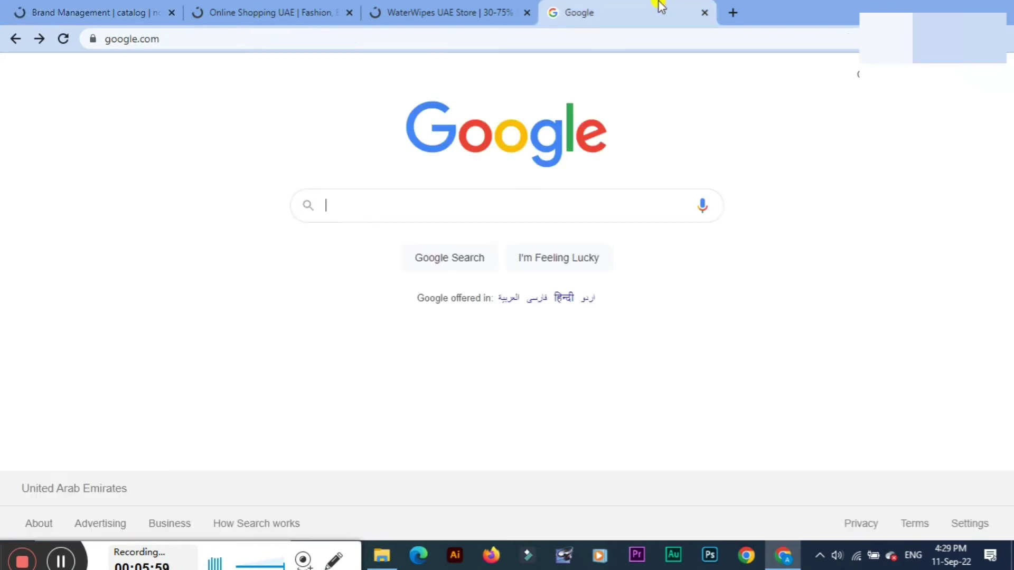
type("googkle")
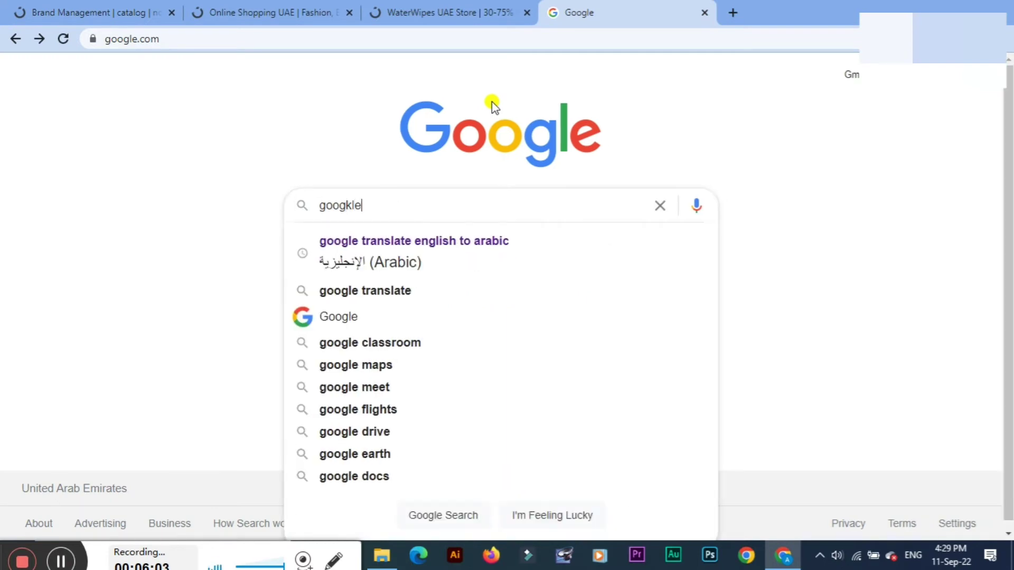
key("Down")
key("Return")
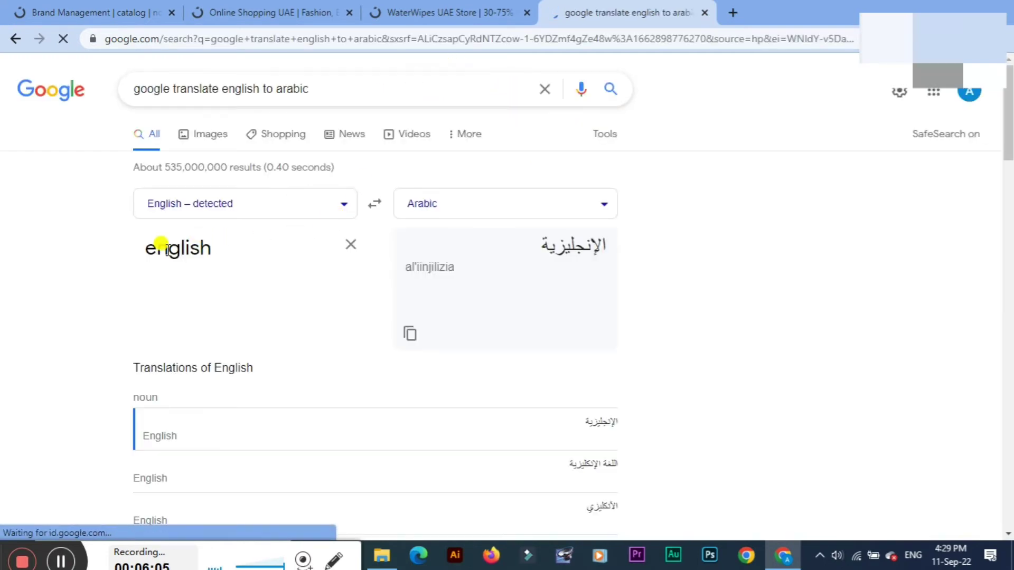
Step: Replace the translator's source text with the copied "White Tiger" and copy its Arabic translation
double_click(167, 249)
right_click(229, 252)
left_click(208, 321)
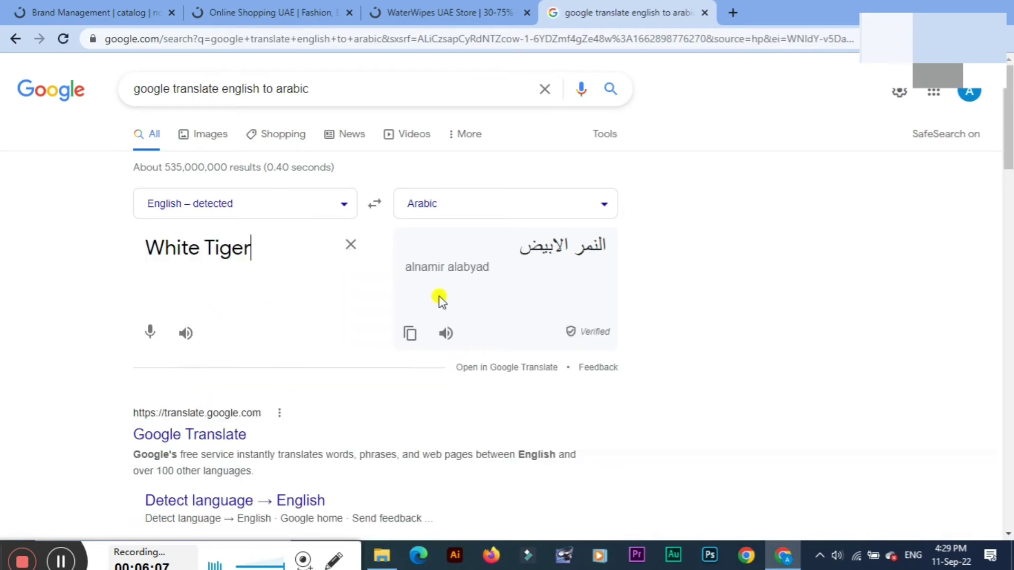
left_click(410, 334)
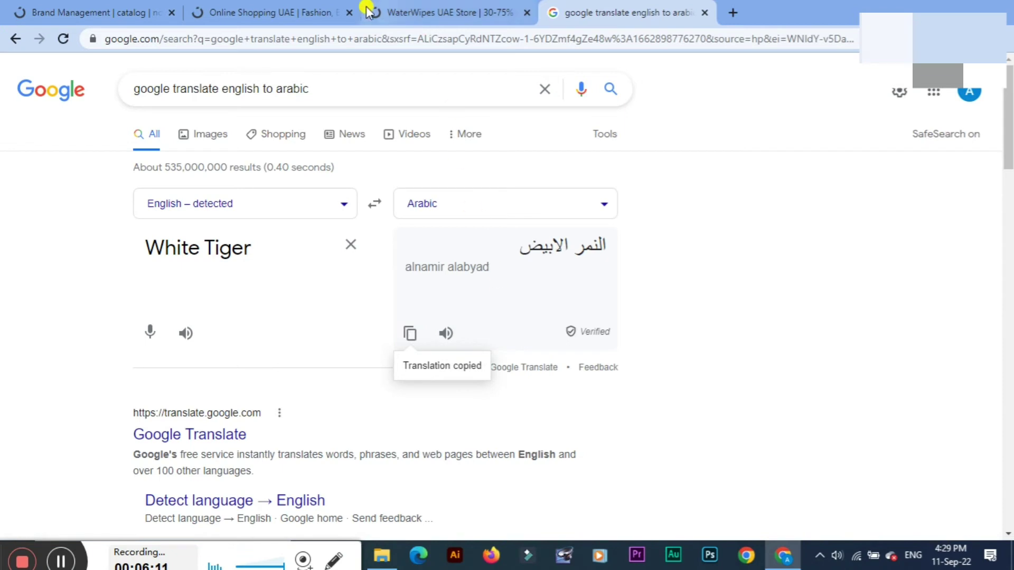
Step: Return to the Create New Brand form and paste "النمر الابيض" as the Arabic brand name
left_click(95, 13)
right_click(450, 272)
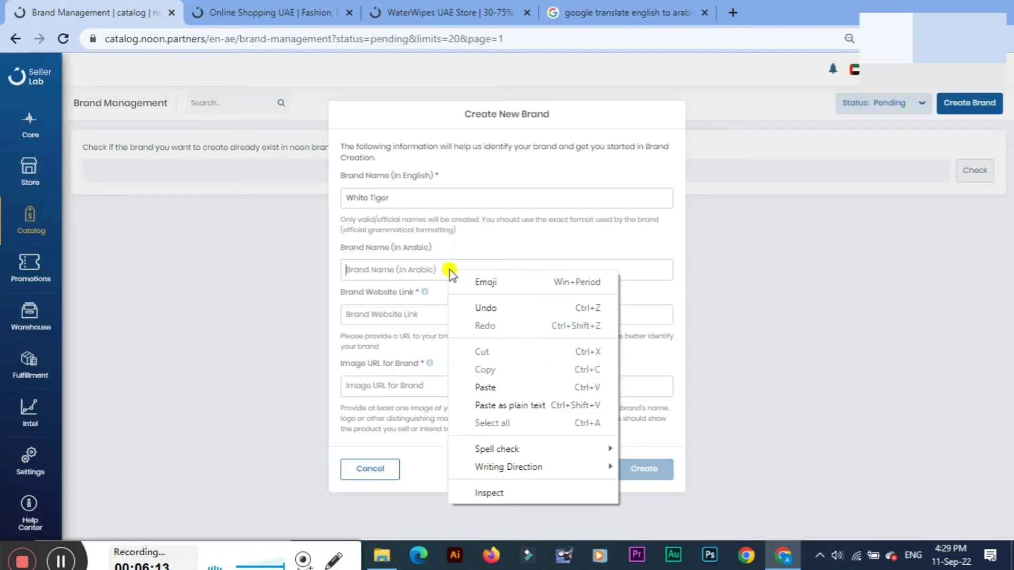
left_click(485, 387)
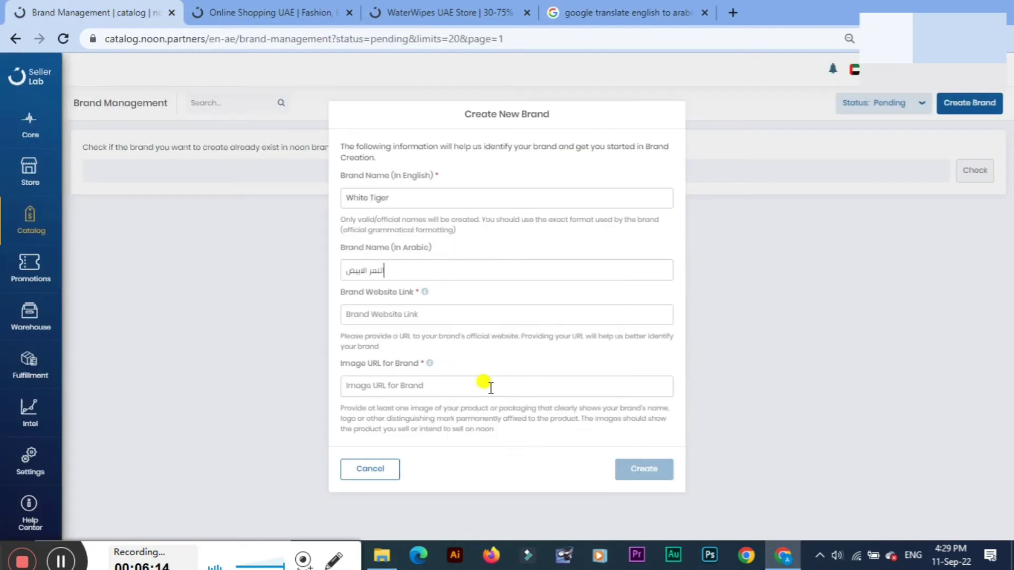
left_click(457, 315)
type("www.whitetiger.com")
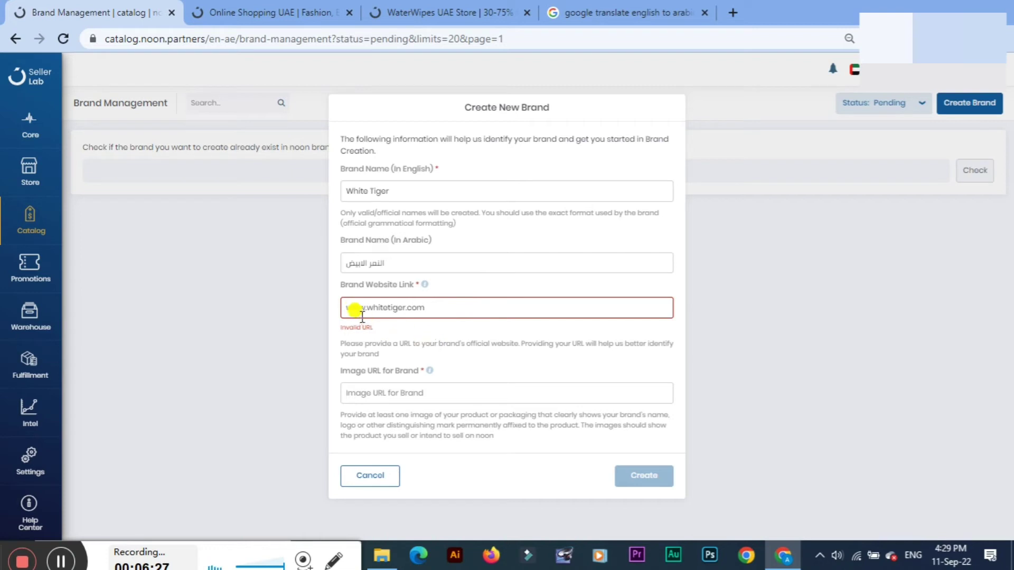
left_click(347, 308)
type("http")
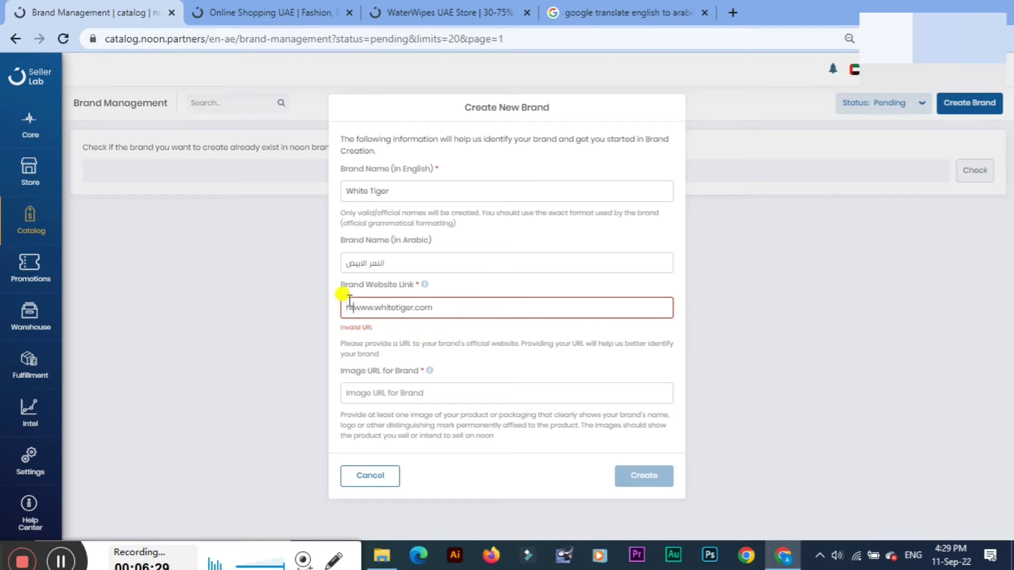
type("s://")
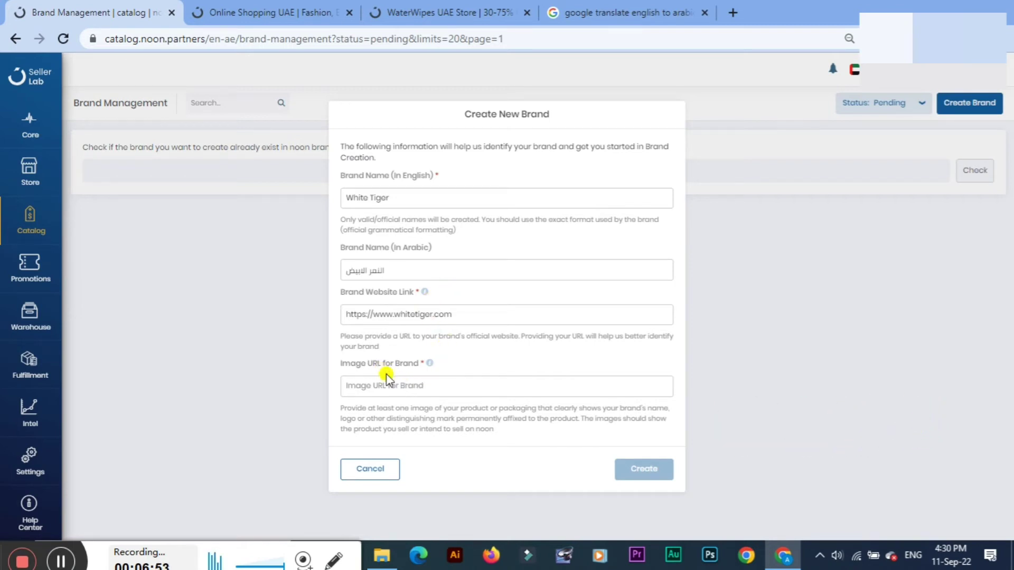
Step: Read the image requirements given for the Image URL for Brand field
left_click(342, 409)
left_click_drag(343, 409, 639, 428)
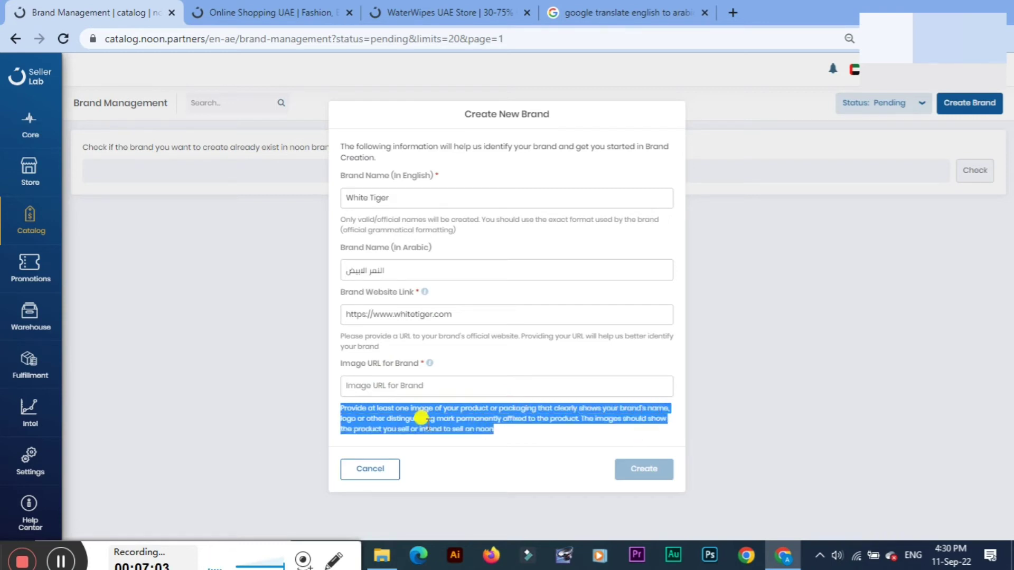
left_click(390, 373)
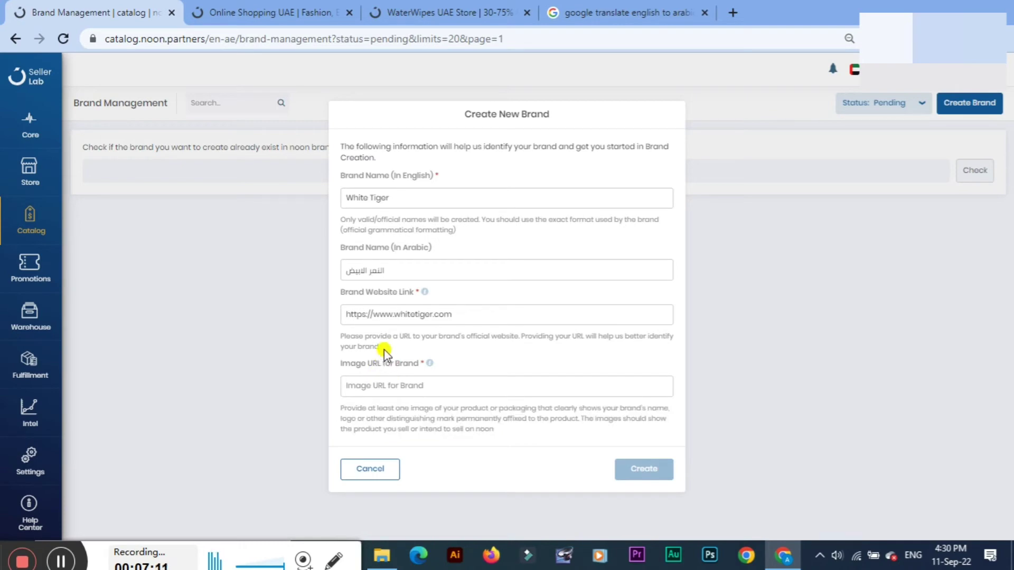
Step: Go back to the Google homepage in the translation tab and open Google Drive from there
left_click(615, 10)
left_click(17, 39)
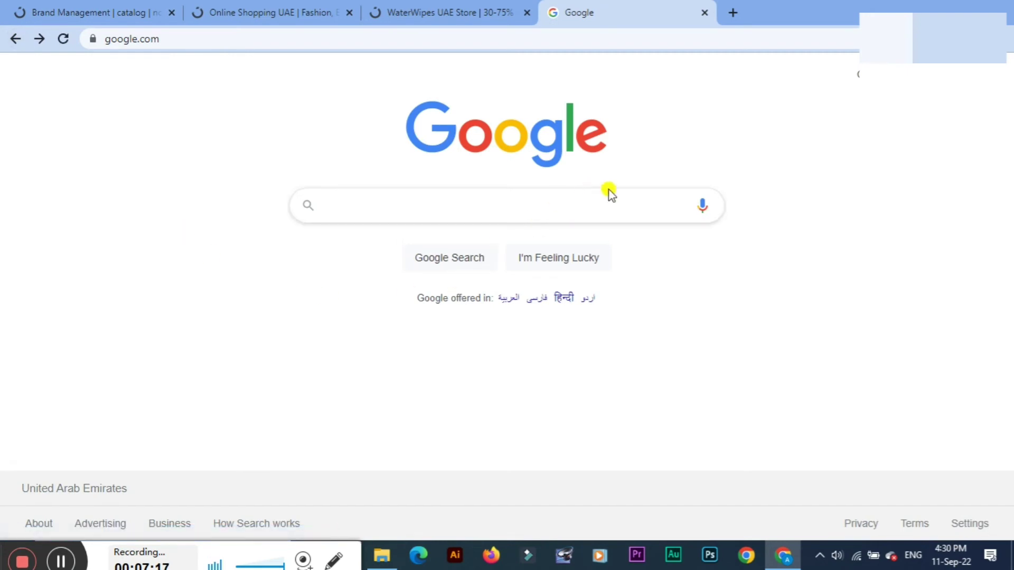
left_click(989, 89)
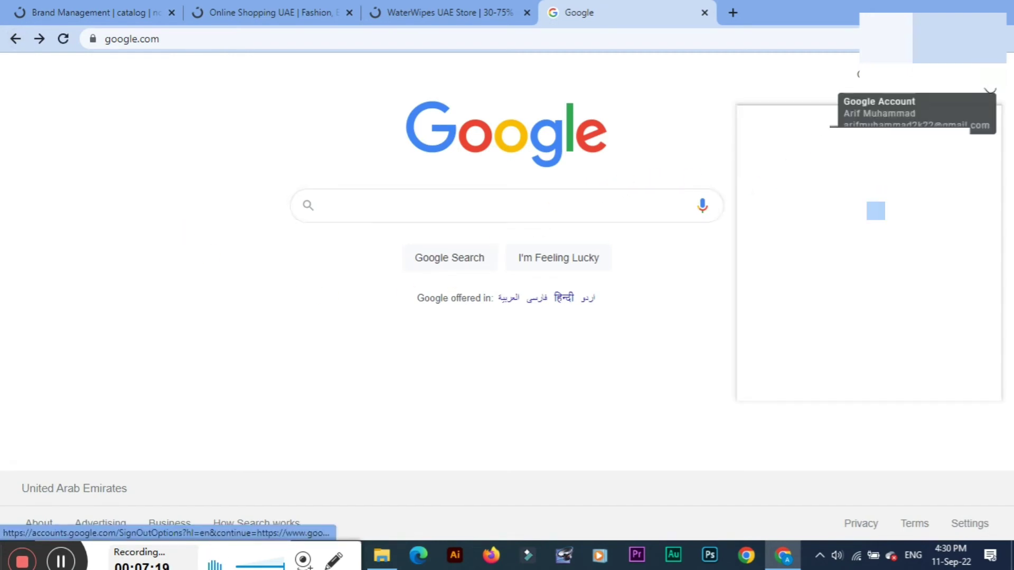
left_click(962, 89)
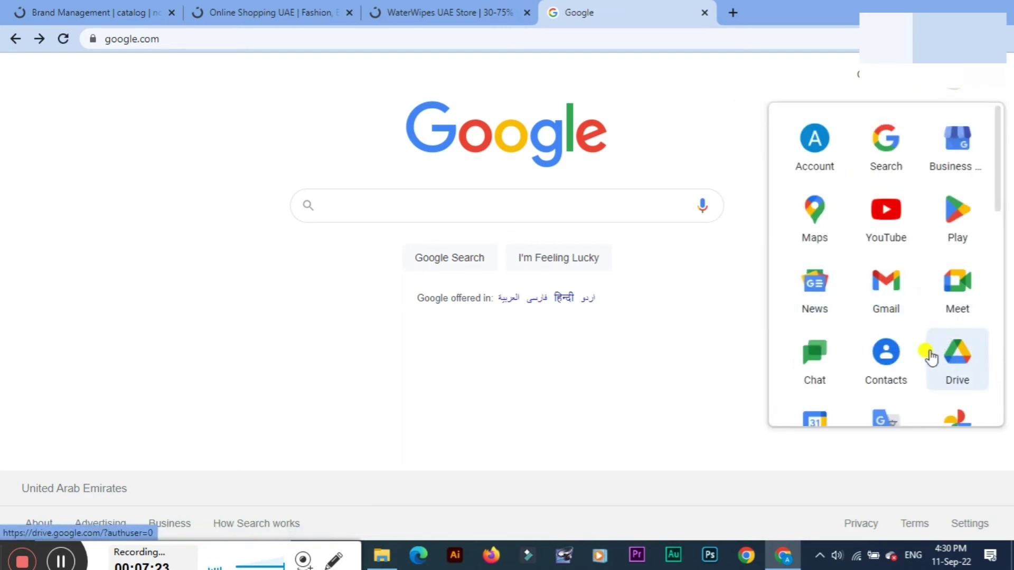
left_click(951, 364)
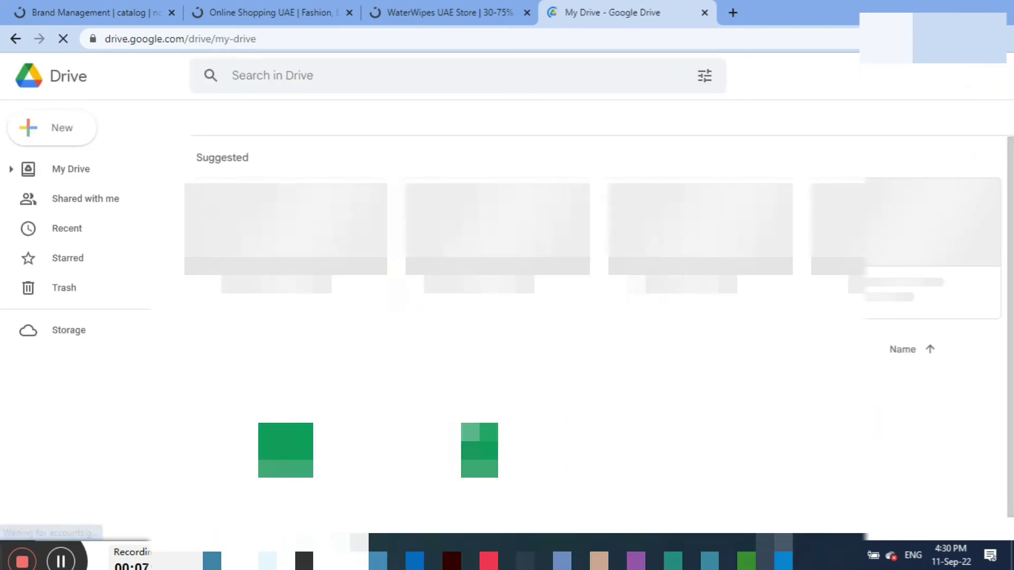
Step: Create a folder named "brand" in My Drive and open it
left_click(59, 132)
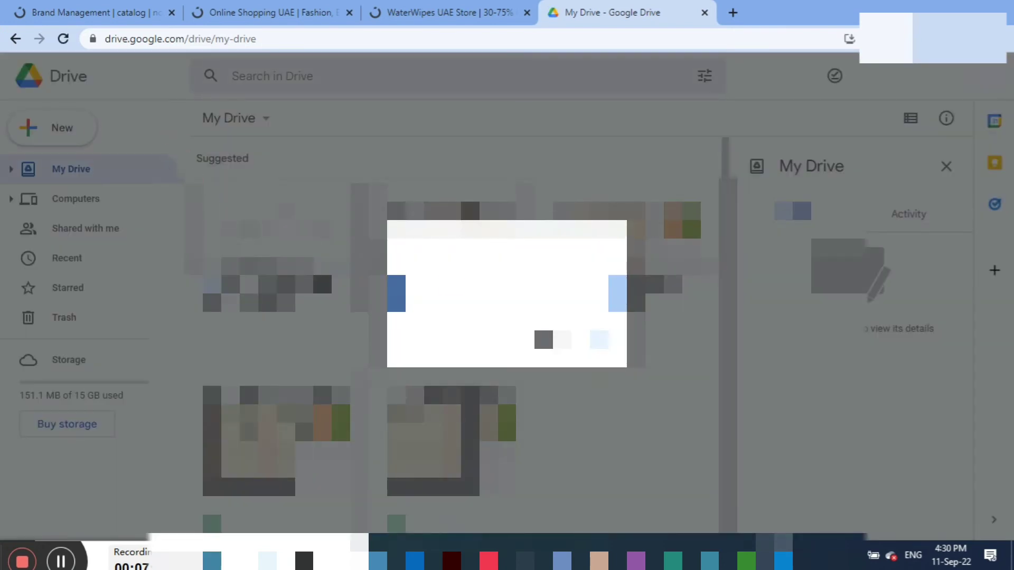
left_click(598, 339)
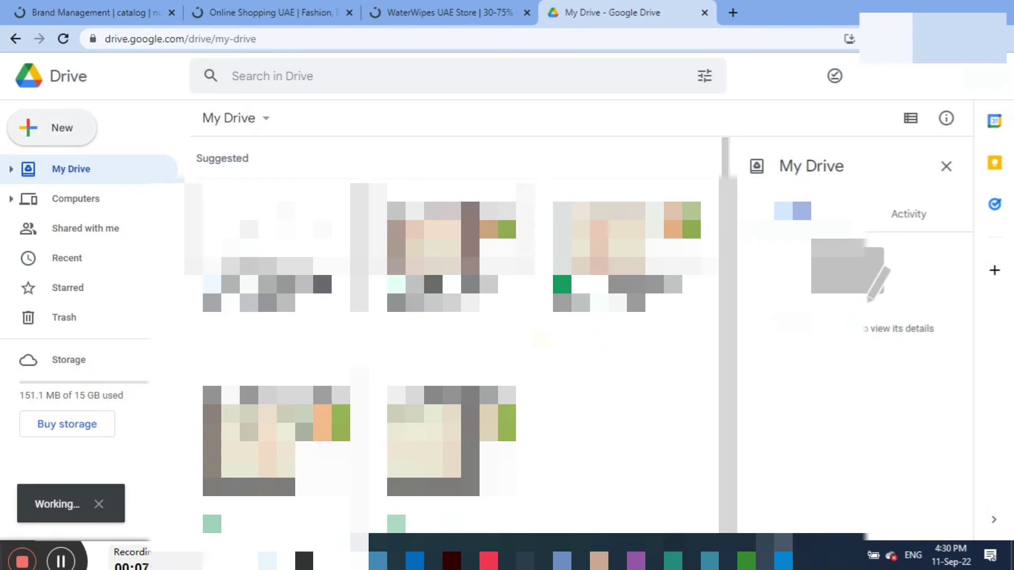
double_click(321, 388)
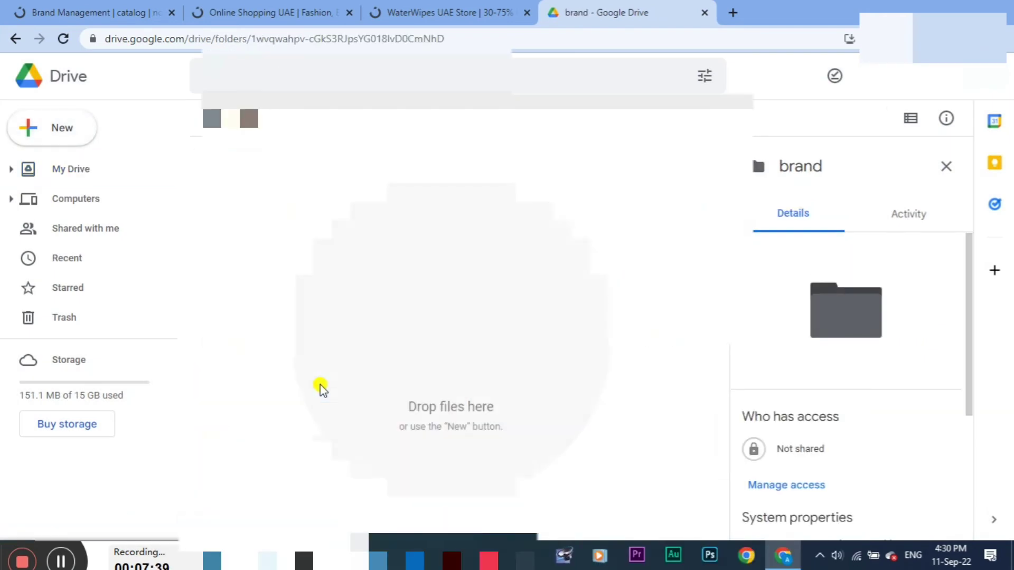
Step: Upload the logo and "White tiger brand" images from the White Tiger Brand folder into the Drive folder "brand"
left_click(941, 12)
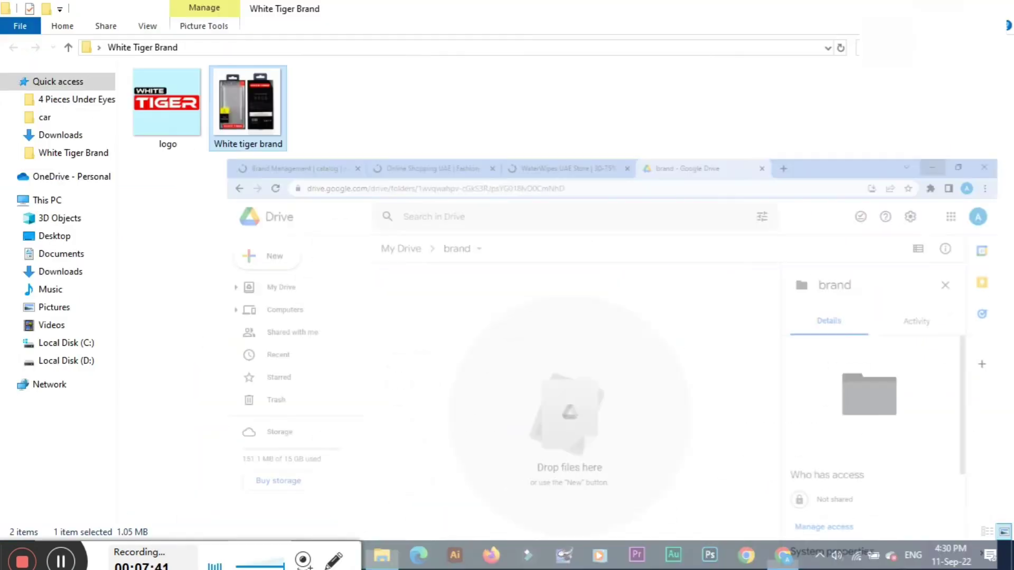
left_click(199, 129)
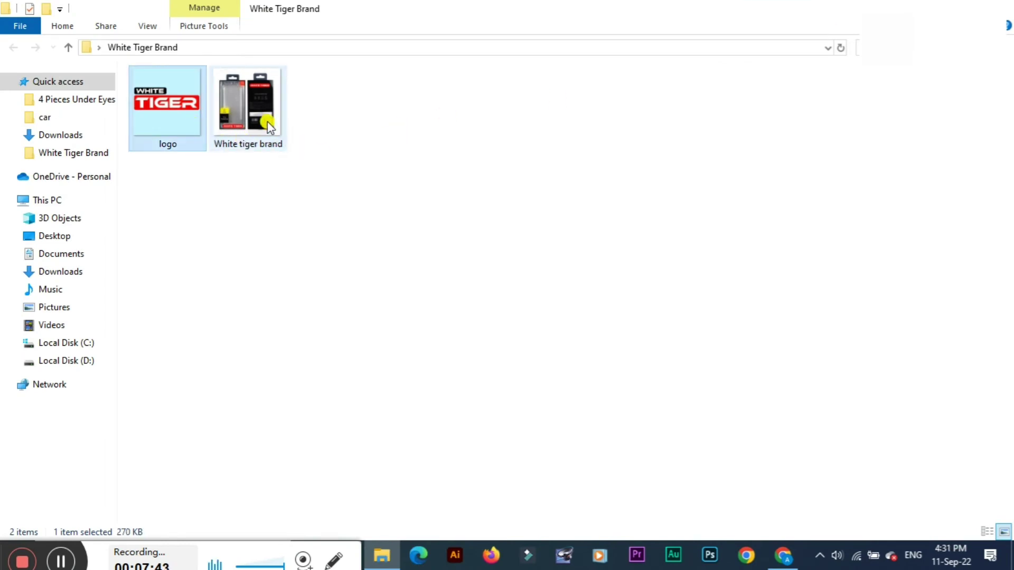
left_click(252, 129)
left_click_drag(360, 145, 175, 112)
left_click_drag(262, 122, 427, 335)
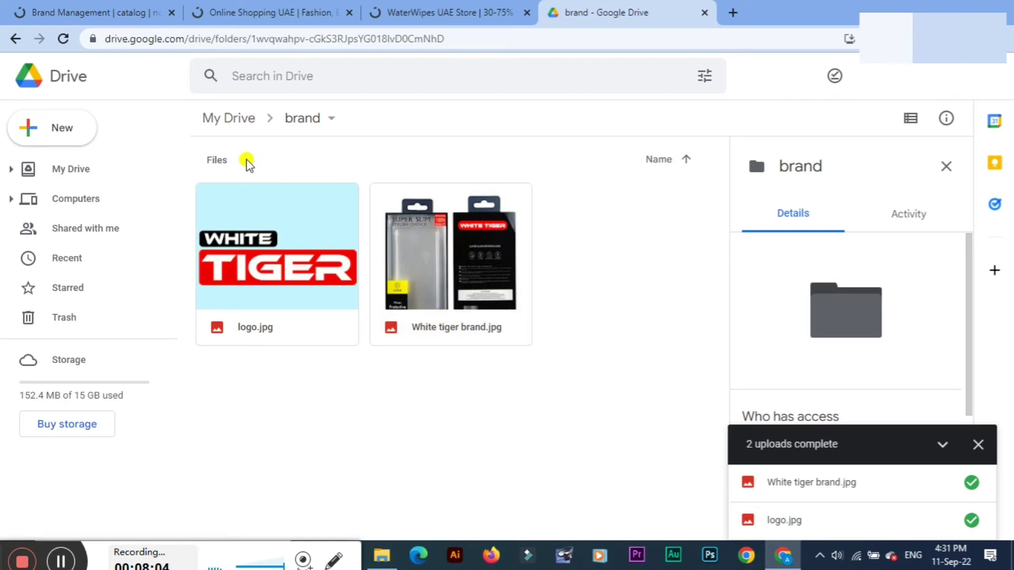
Step: Set the "brand" folder's general access to Anyone with the link and copy its sharing link
left_click(297, 120)
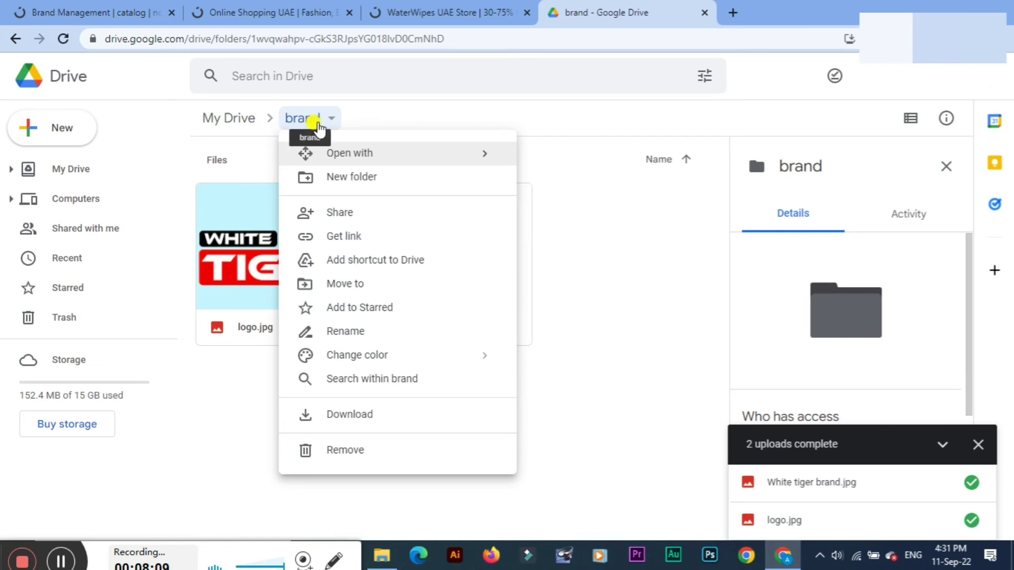
left_click(349, 238)
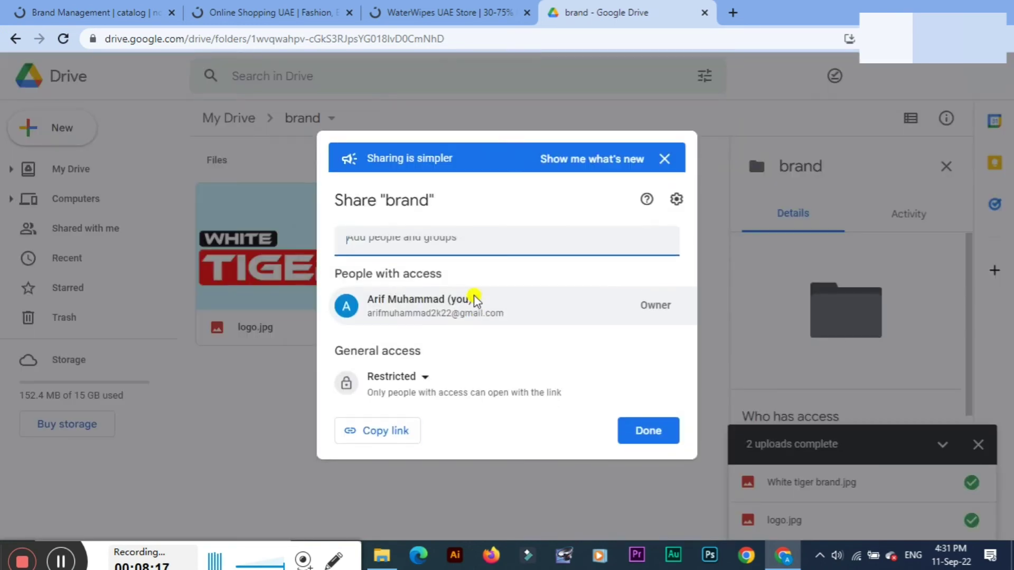
left_click(420, 387)
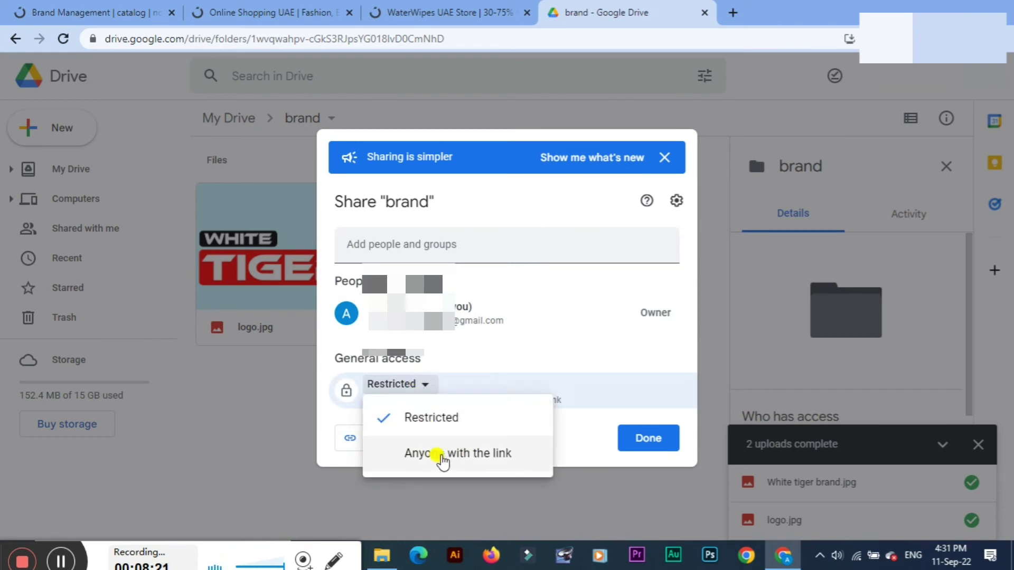
left_click(428, 385)
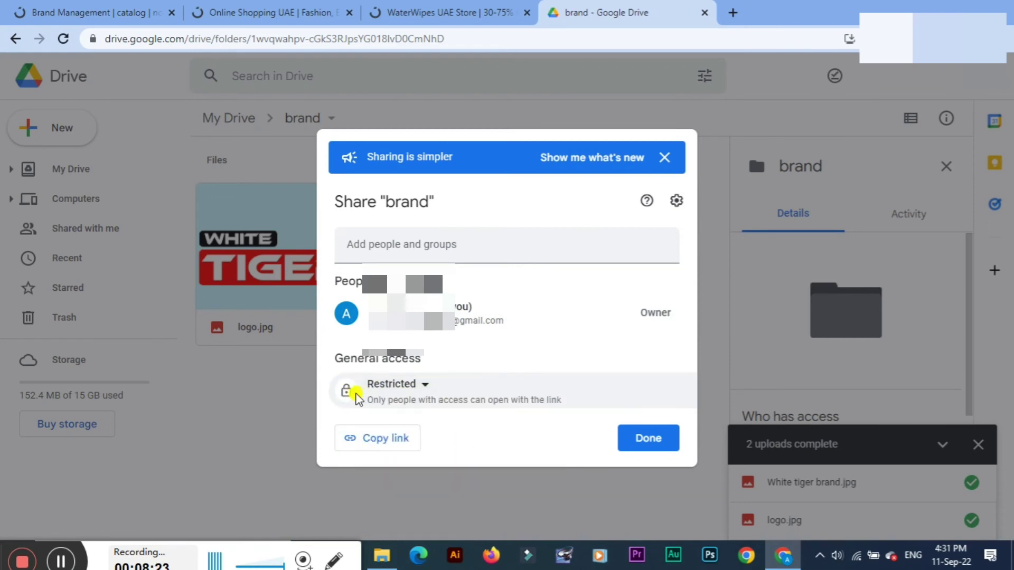
left_click(414, 386)
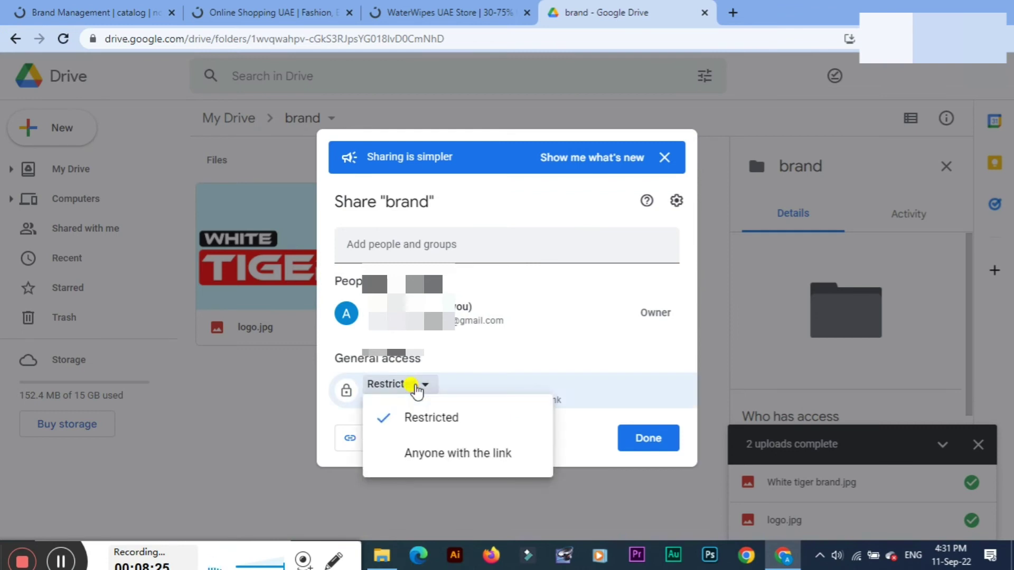
left_click(441, 457)
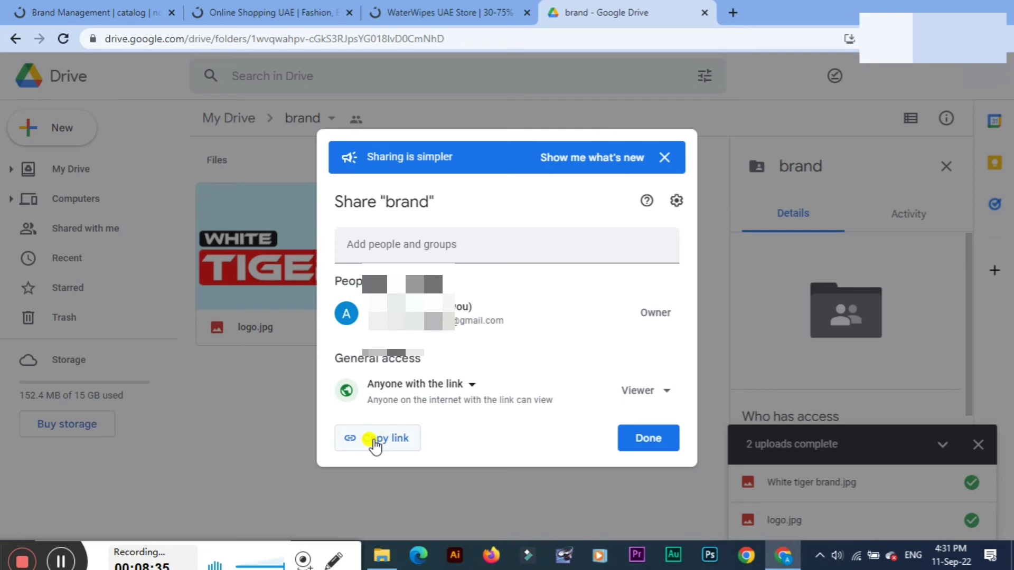
left_click(374, 441)
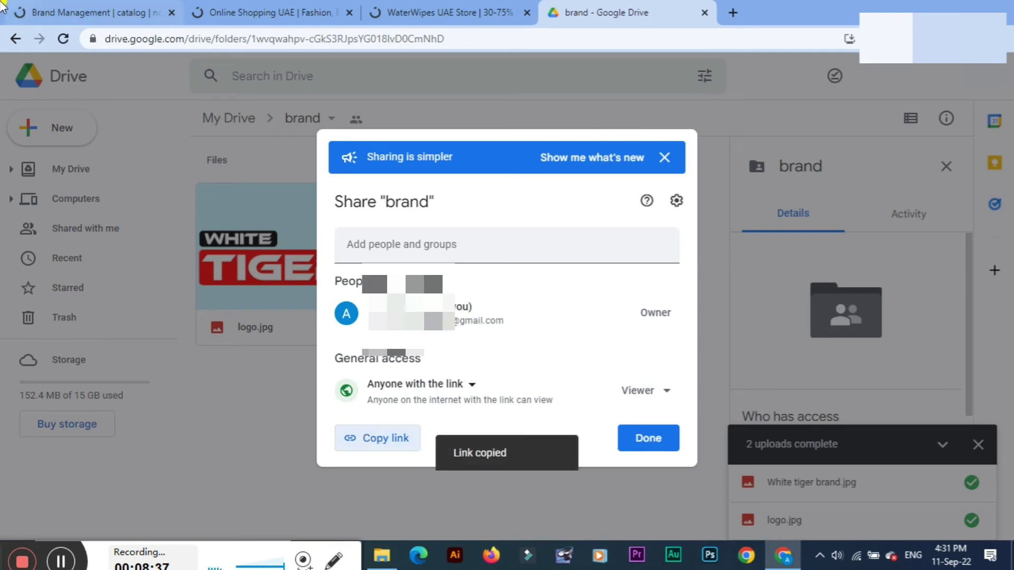
Step: Return to the Create New Brand form and paste the Drive folder link as the Image URL for Brand
left_click(49, 5)
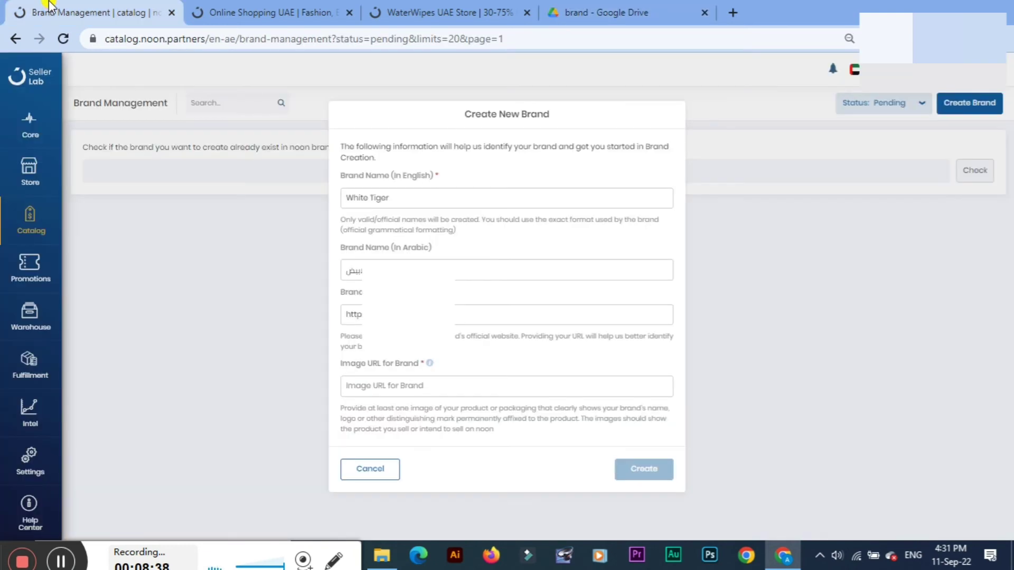
right_click(401, 381)
left_click(445, 278)
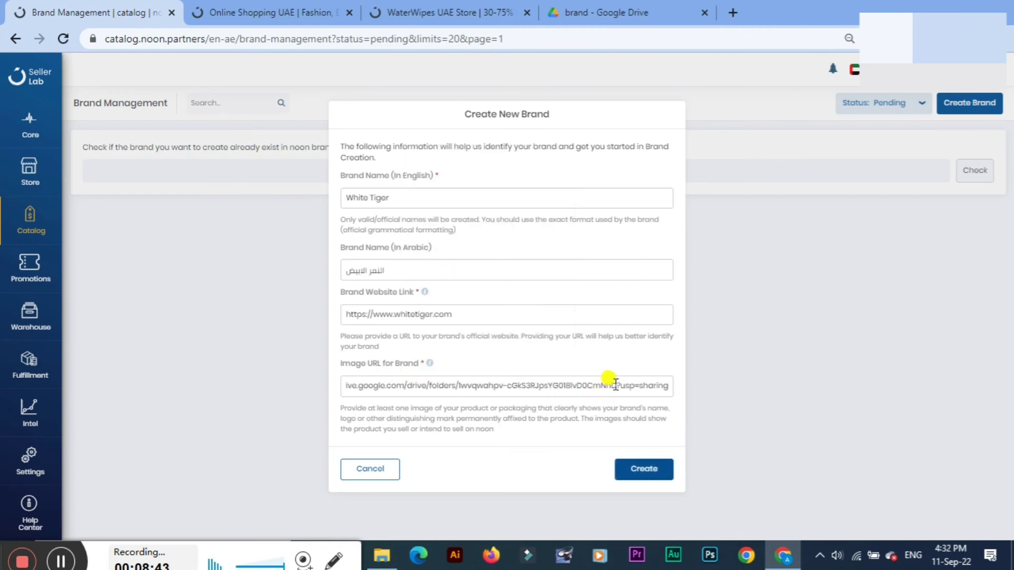
Step: Review the image URL and the Arabic and English brand names, and cancel the new brand form without submitting it
left_click_drag(609, 384, 319, 384)
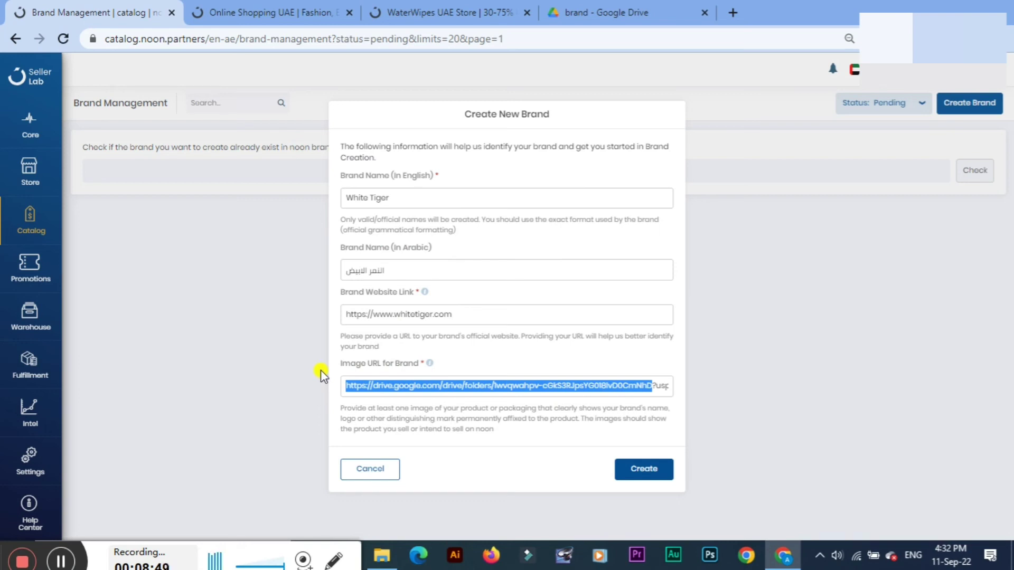
left_click_drag(391, 271, 343, 271)
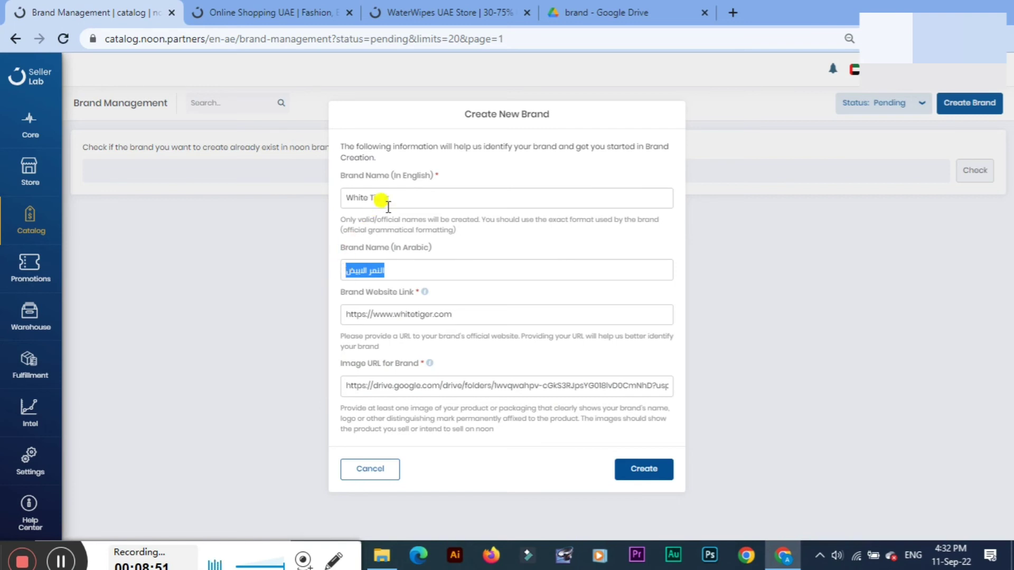
left_click_drag(396, 199, 337, 205)
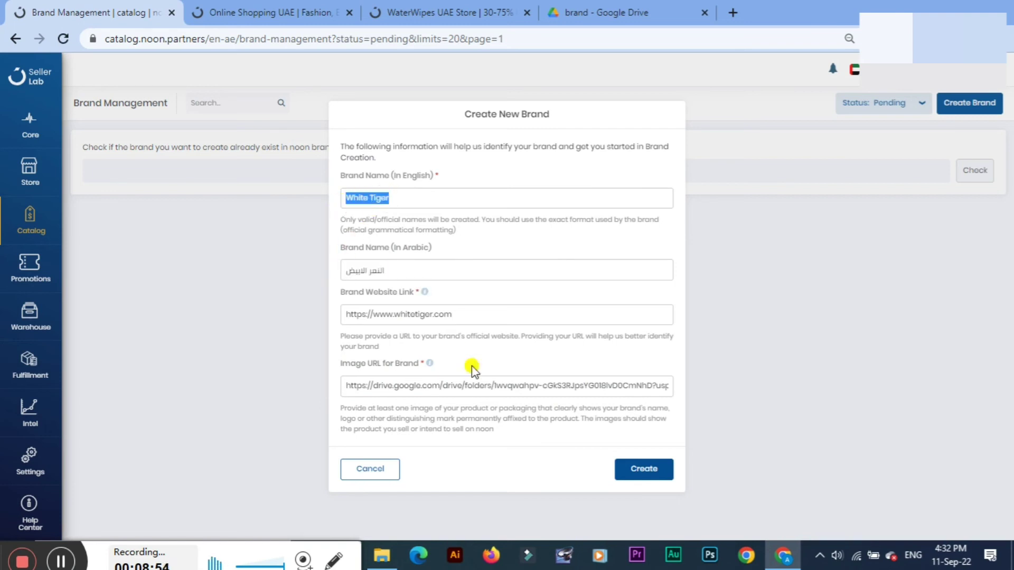
left_click(497, 412)
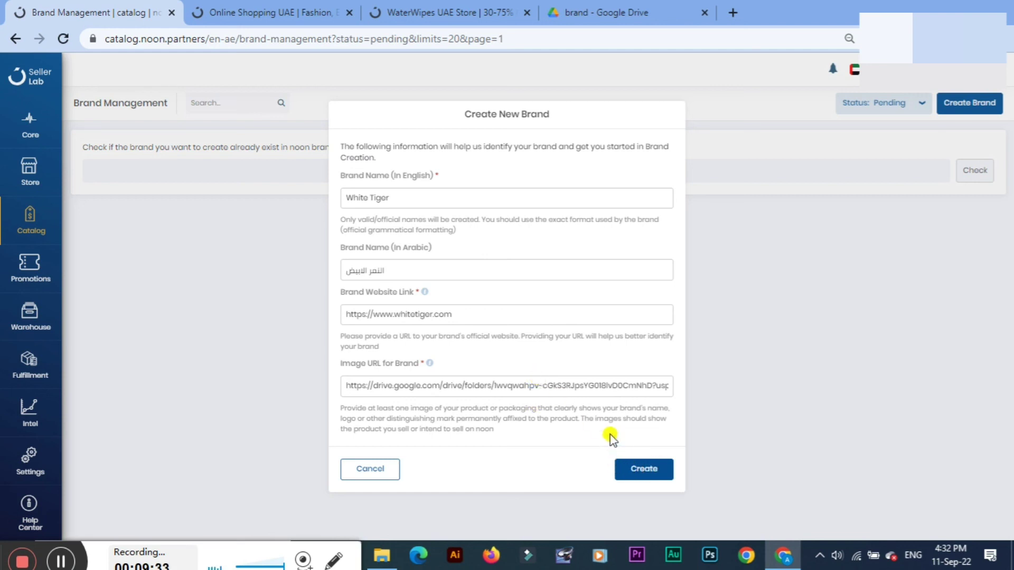
left_click(365, 468)
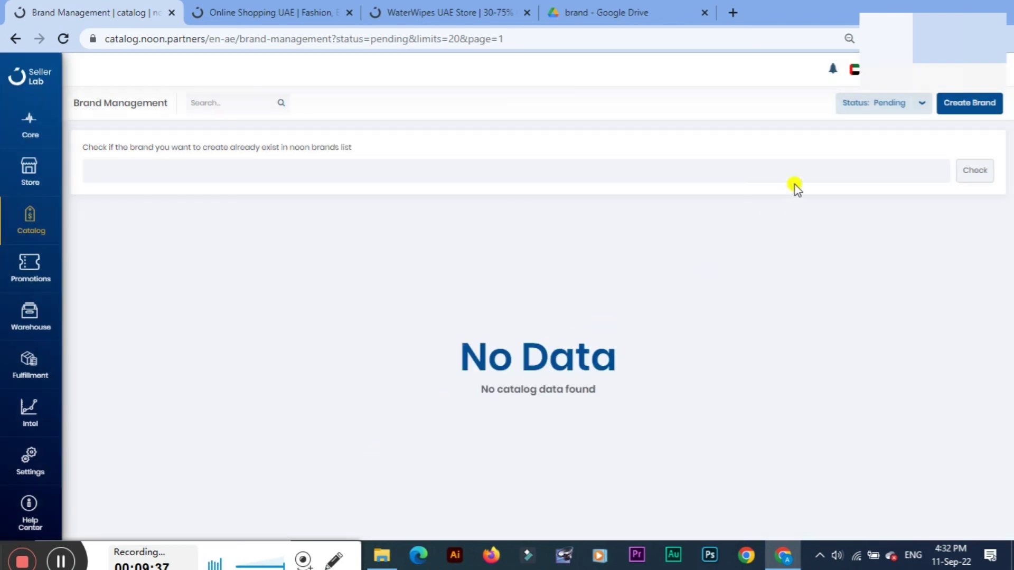
Step: View the brand requests filtered by status Rejected, Approved and finally Pending
left_click(907, 110)
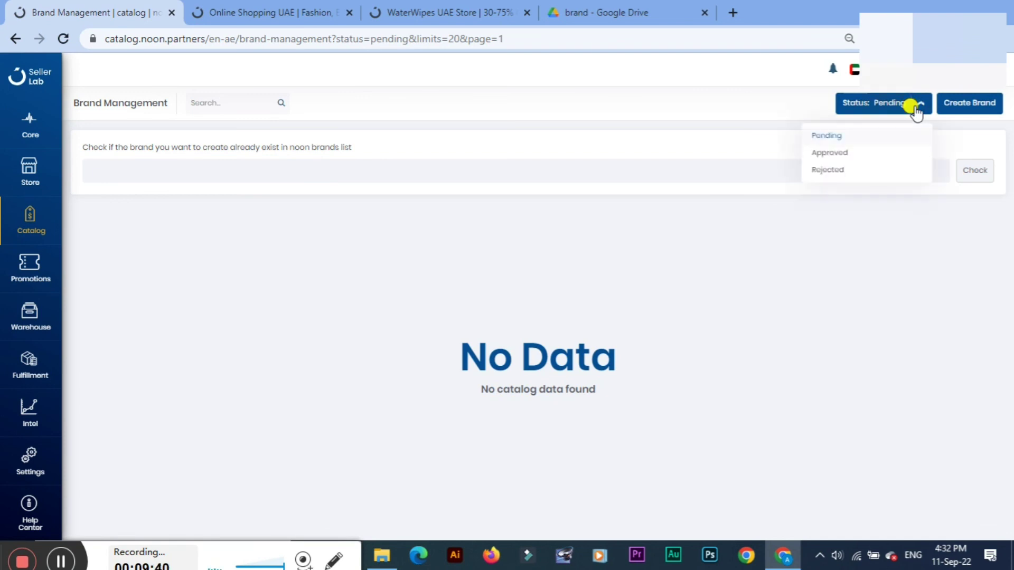
left_click(827, 169)
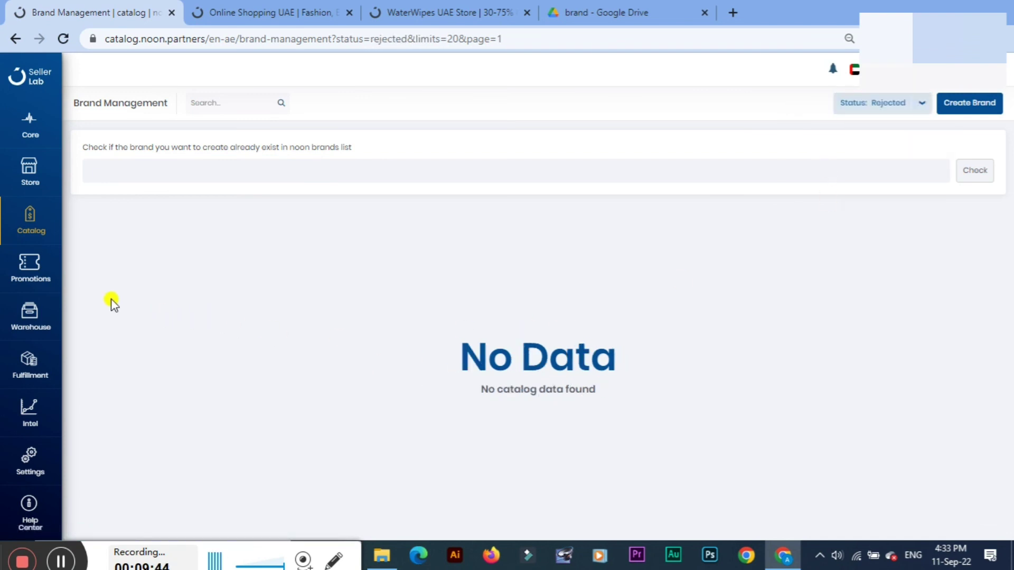
left_click(916, 104)
left_click(837, 155)
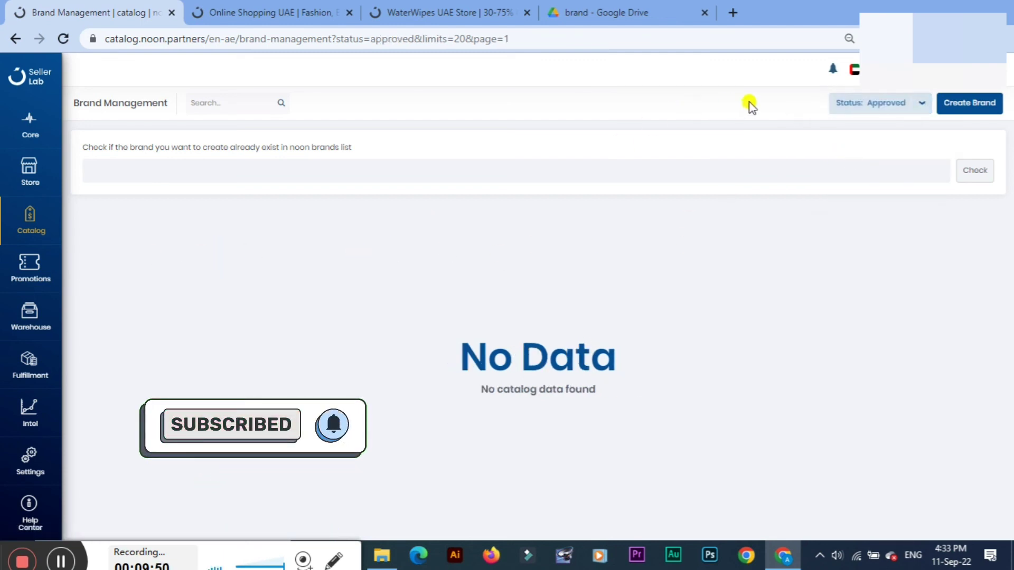
left_click(882, 104)
left_click(866, 135)
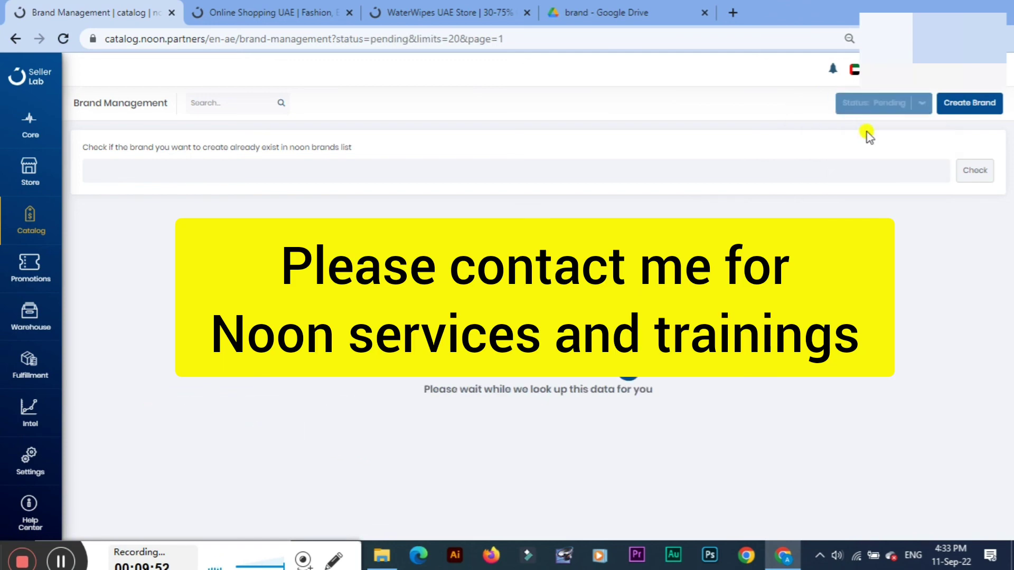